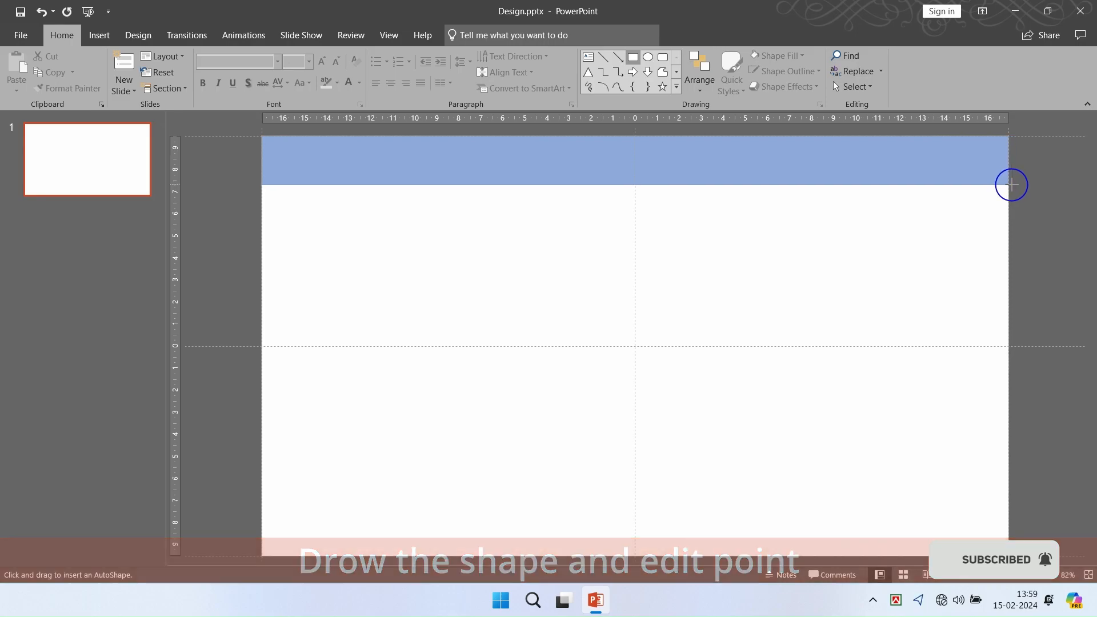
Edit the points of the blue rectangle so its lower edge bulges downward in a symmetric arc, about 4.97 cm shape height
click(469, 35)
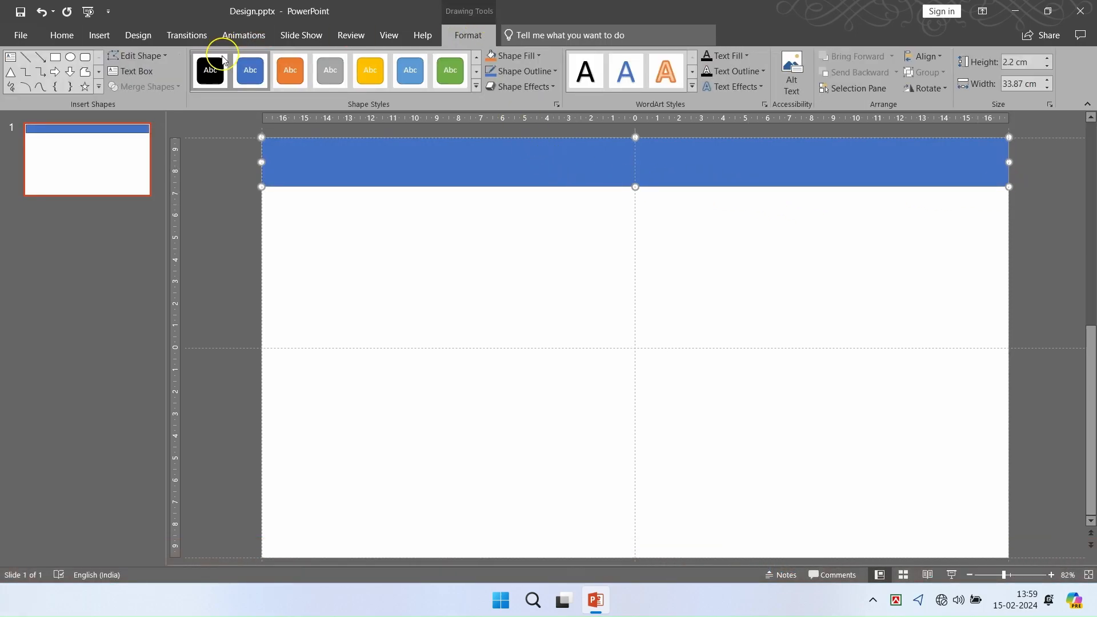
click(141, 55)
click(147, 91)
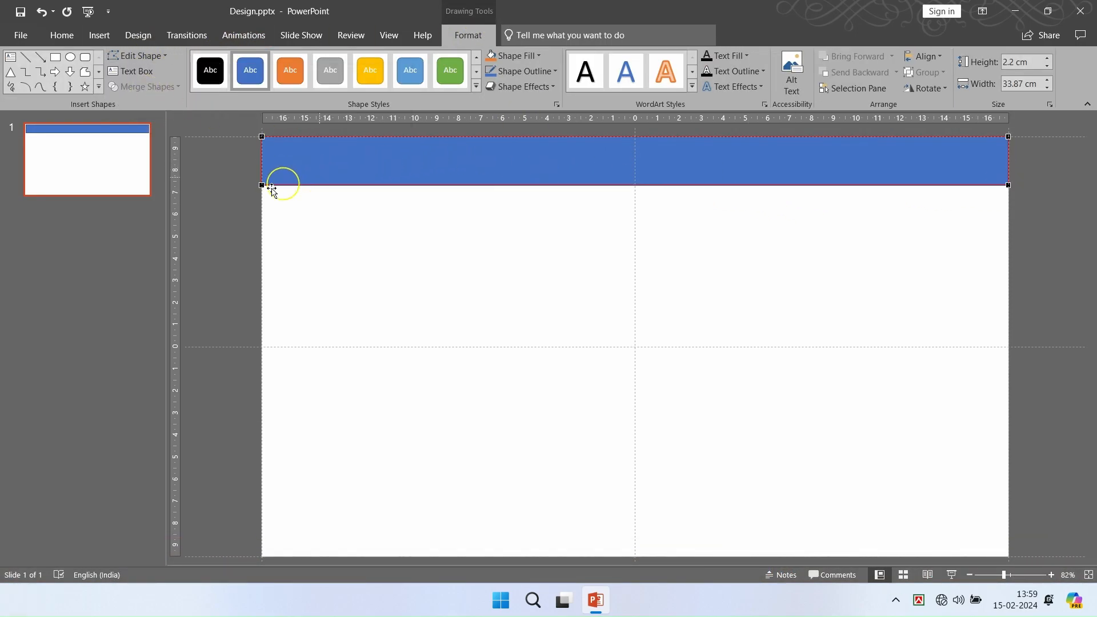
drag(512, 184, 537, 267)
drag(760, 185, 768, 266)
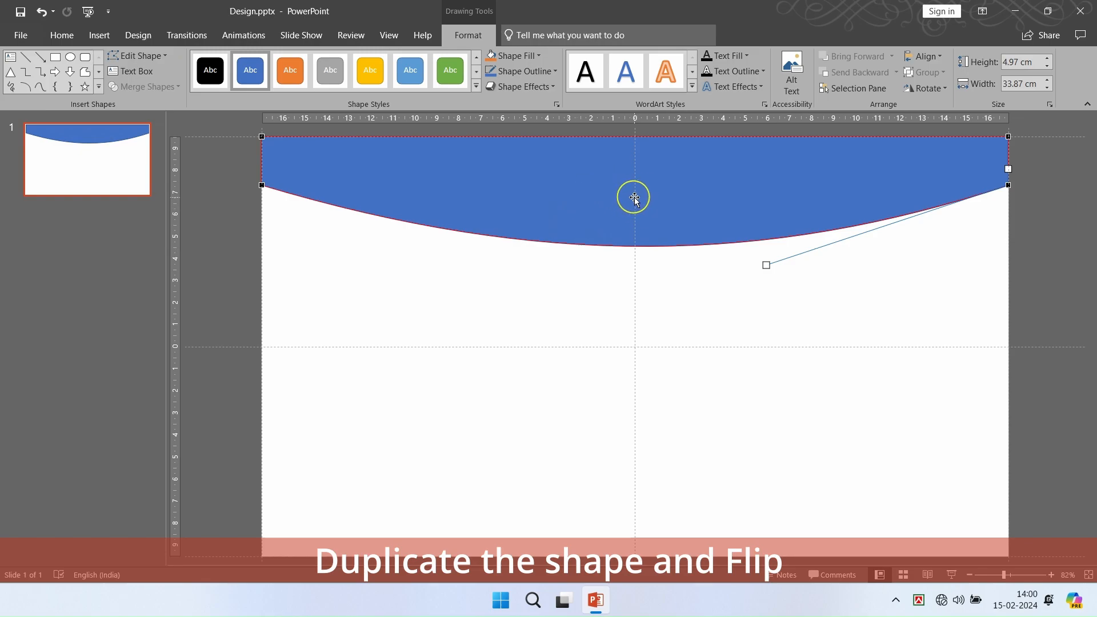
Duplicate the curved shape, flip the copy vertically and place it along the slide's bottom edge
click(634, 199)
key(ctrl+d)
drag(637, 201, 641, 338)
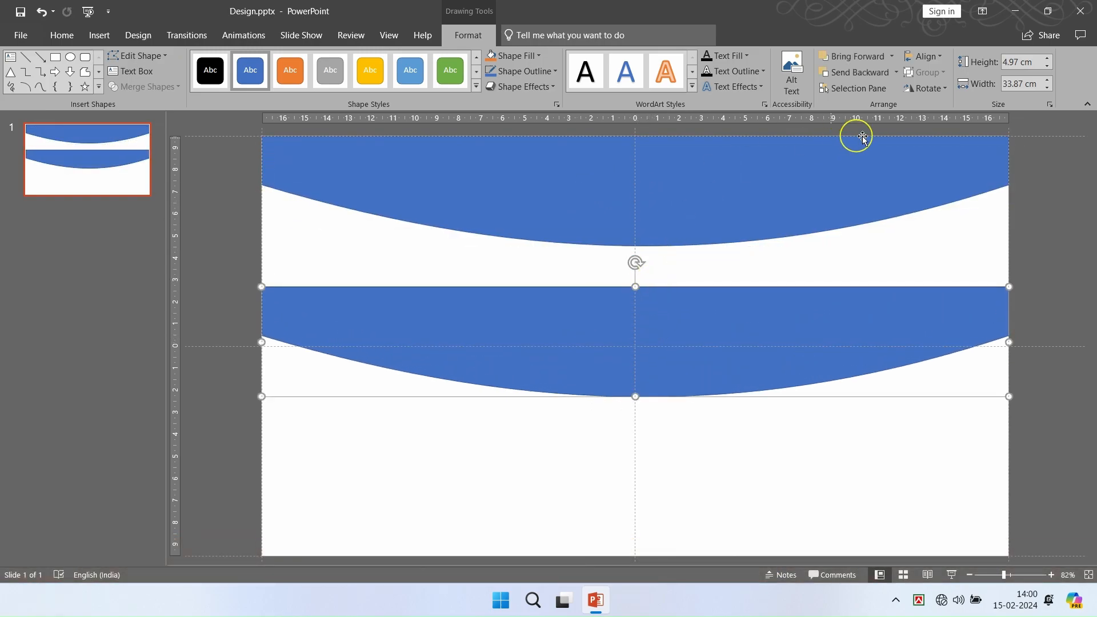
click(942, 93)
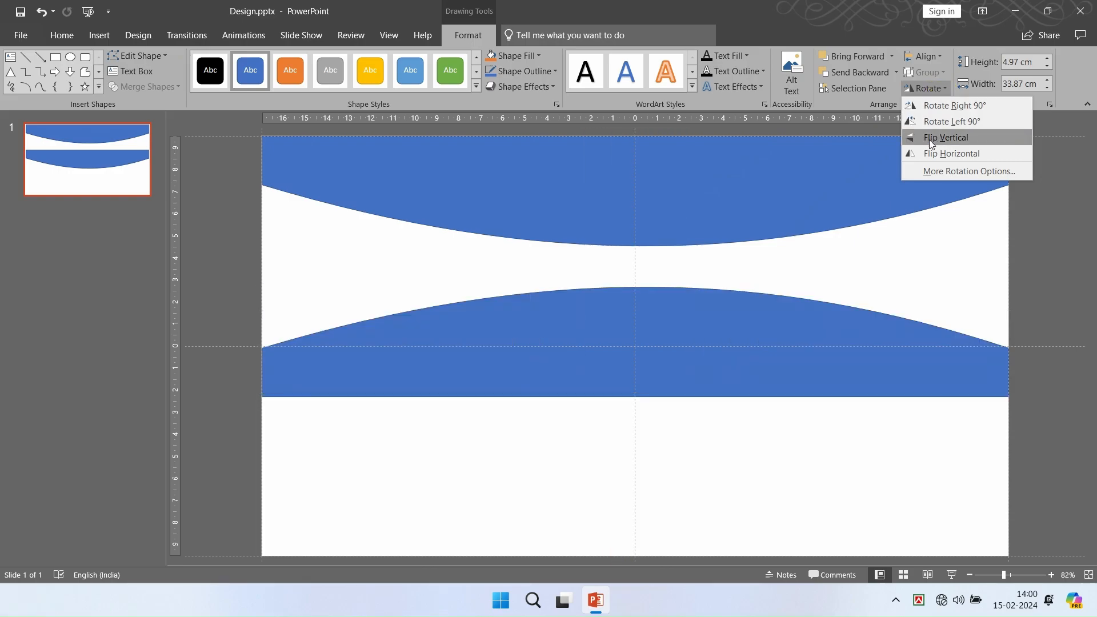
click(929, 139)
drag(702, 305, 693, 463)
Give both curved shapes a white fill and no outline
shift+click(667, 222)
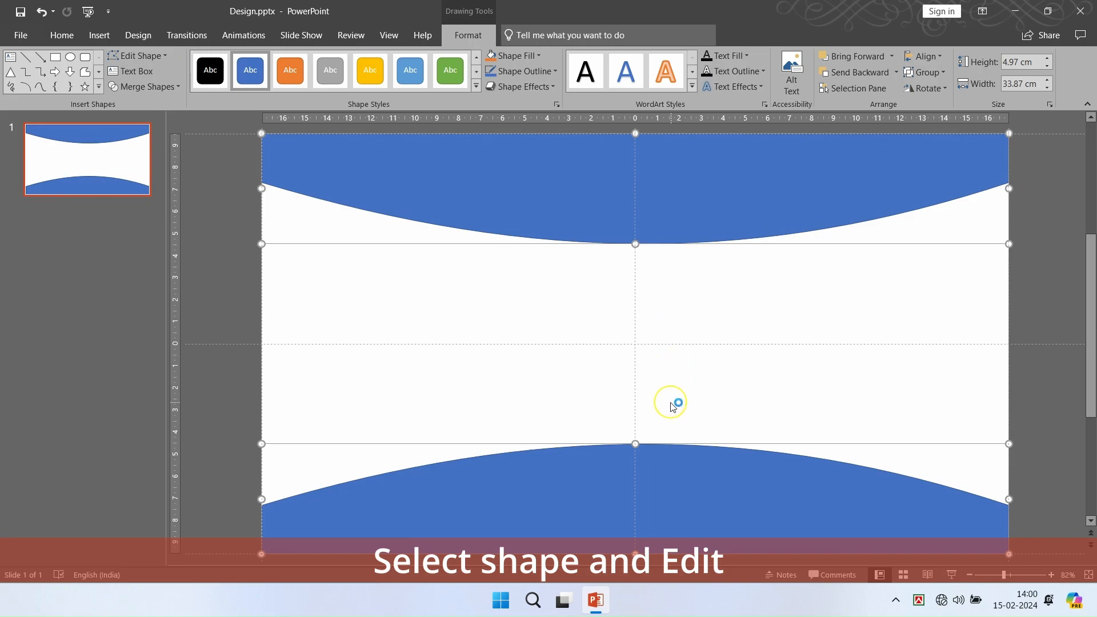
click(537, 55)
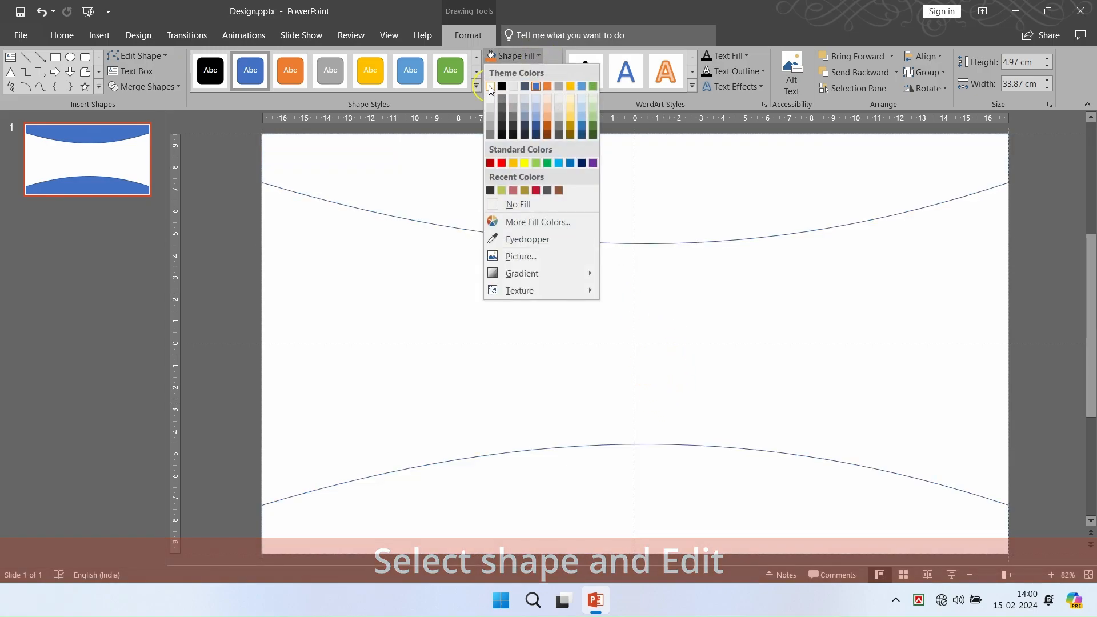
click(508, 204)
click(490, 71)
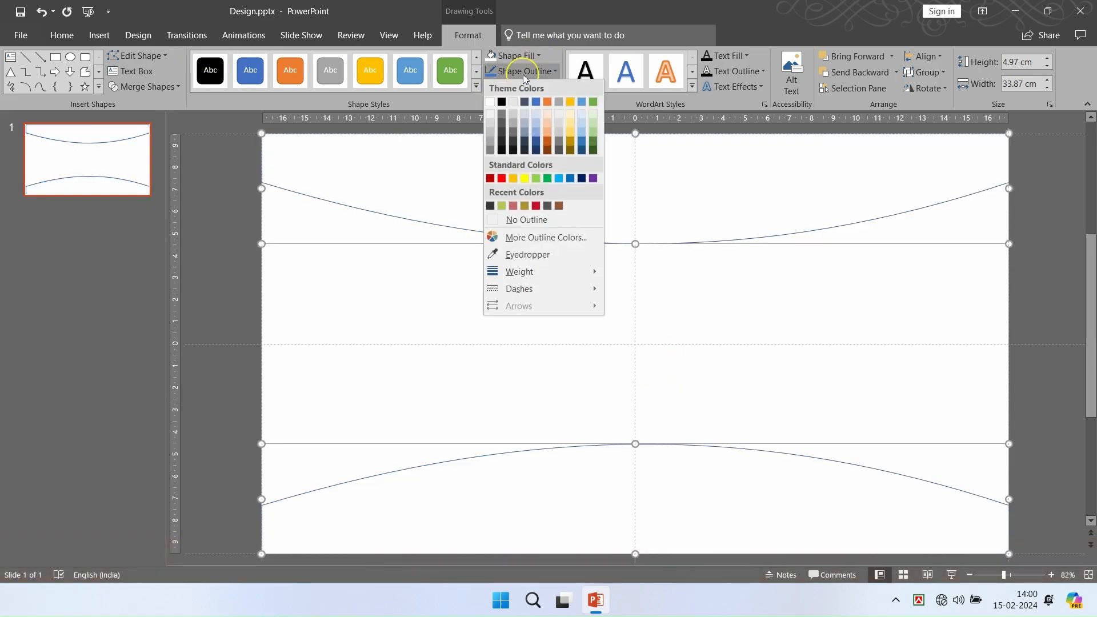
click(503, 221)
click(591, 325)
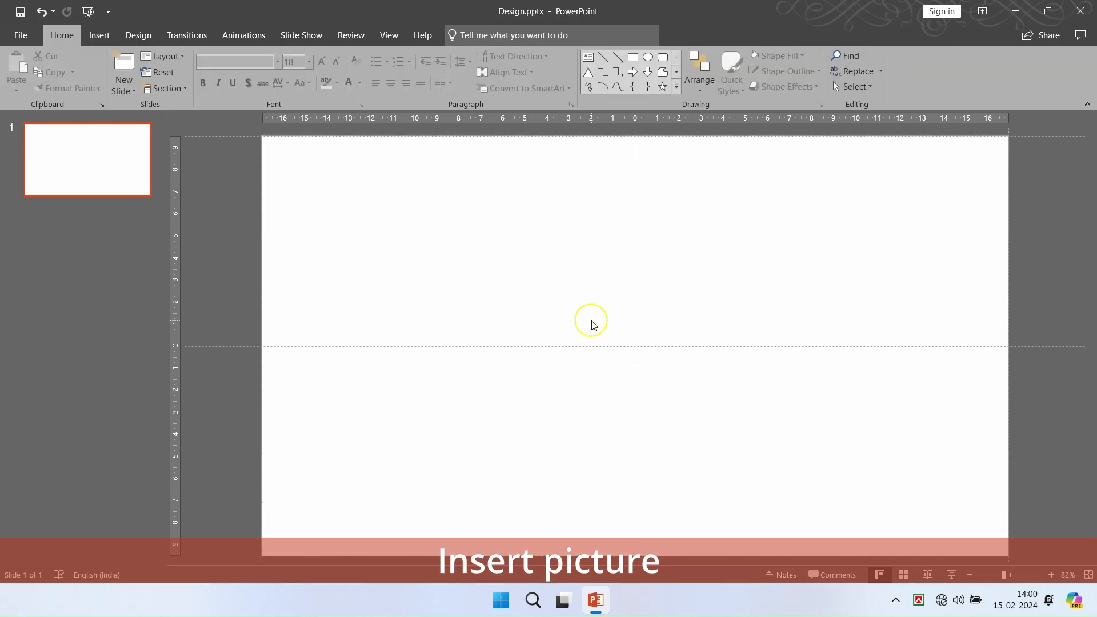
Insert the pictures 2.jpg, 3.jpg and 4.jpg from the Picture folder onto the slide
click(100, 35)
click(91, 76)
click(272, 303)
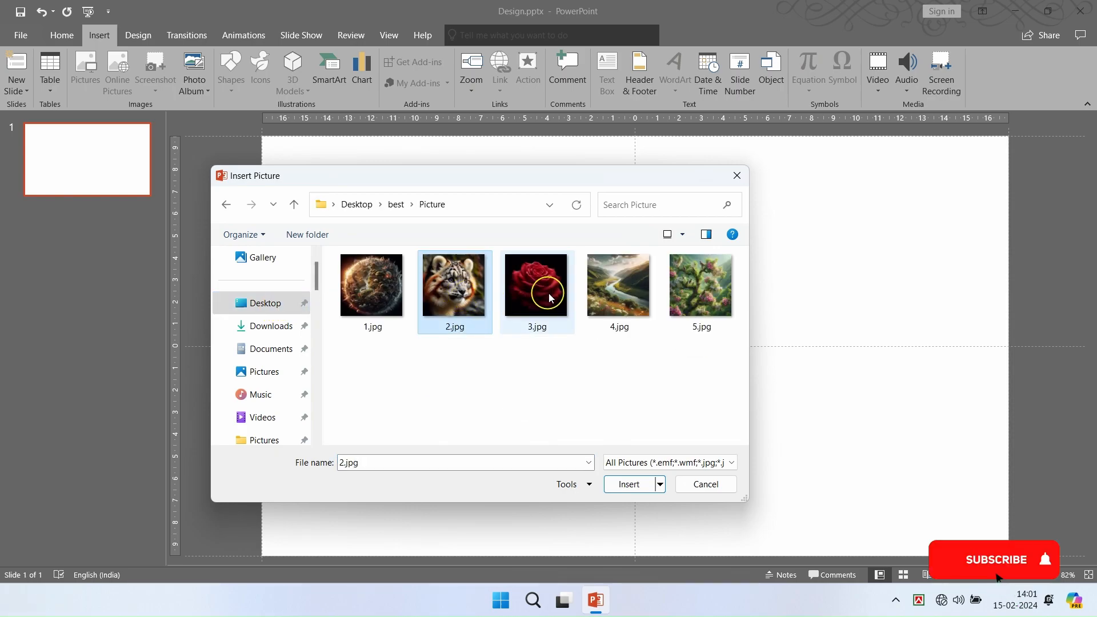
ctrl+click(550, 297)
ctrl+click(620, 288)
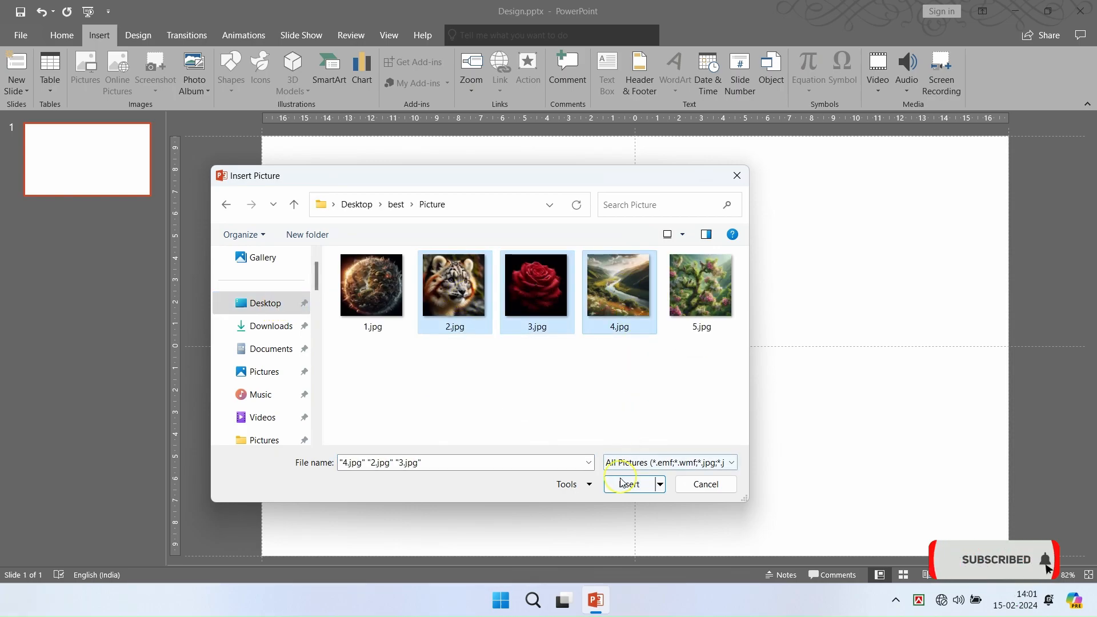
click(629, 484)
click(902, 309)
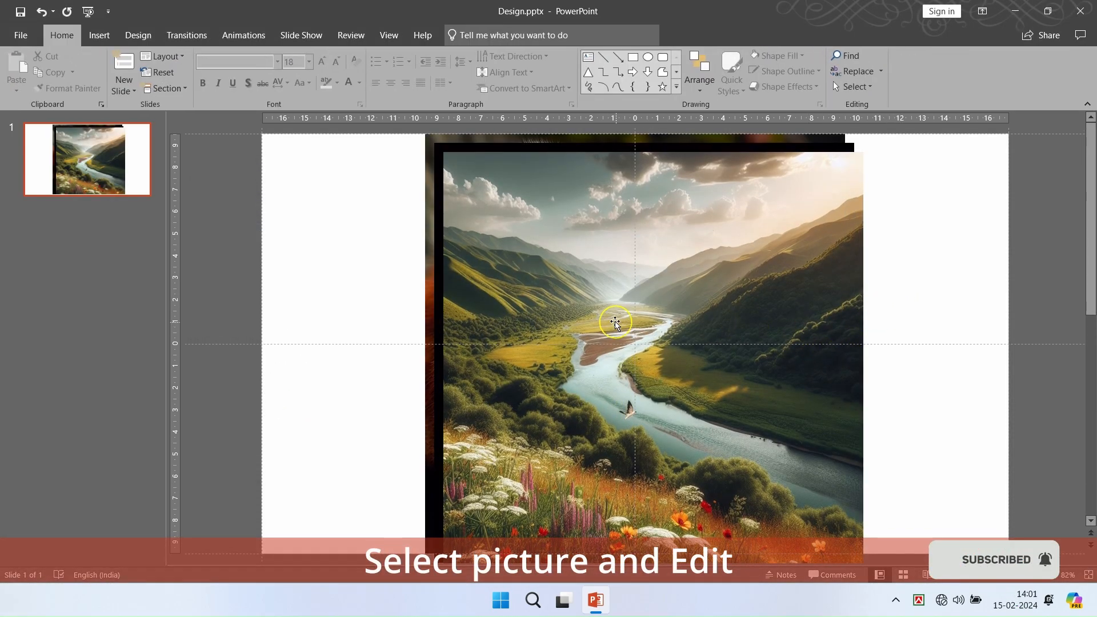
Spread out the stacked pictures, with the landscape and rose toward the right and the leopard against the slide's left edge
drag(614, 323, 864, 372)
drag(506, 294, 721, 351)
drag(505, 298, 343, 294)
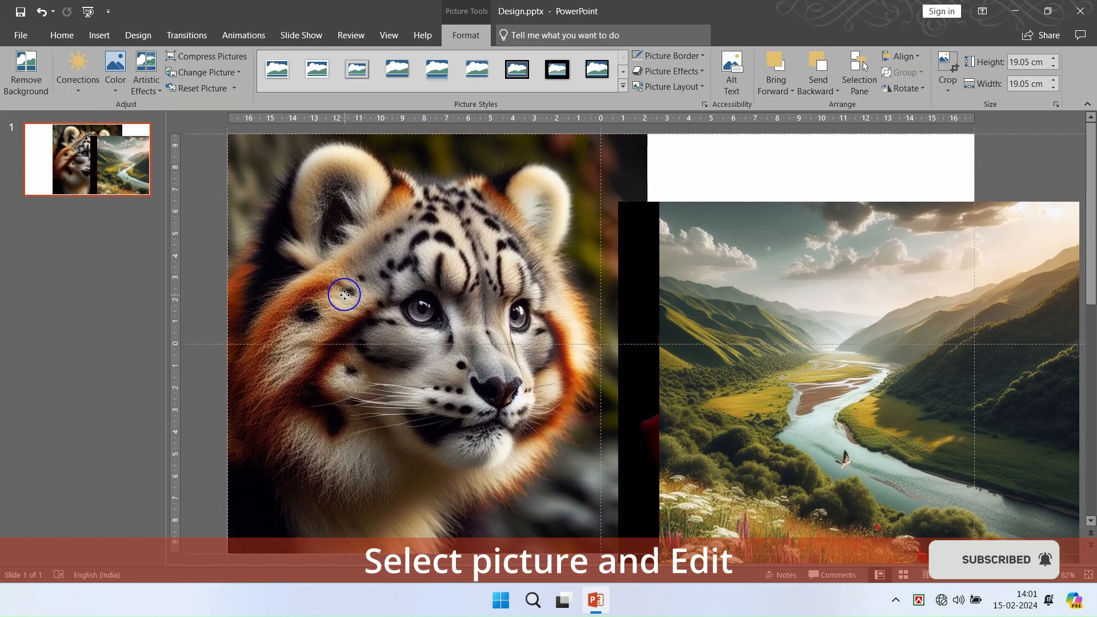
Crop both sides of the leopard picture to about 9.53 cm wide and align it to the slide's left edge
click(947, 64)
drag(641, 343, 582, 344)
drag(227, 343, 373, 346)
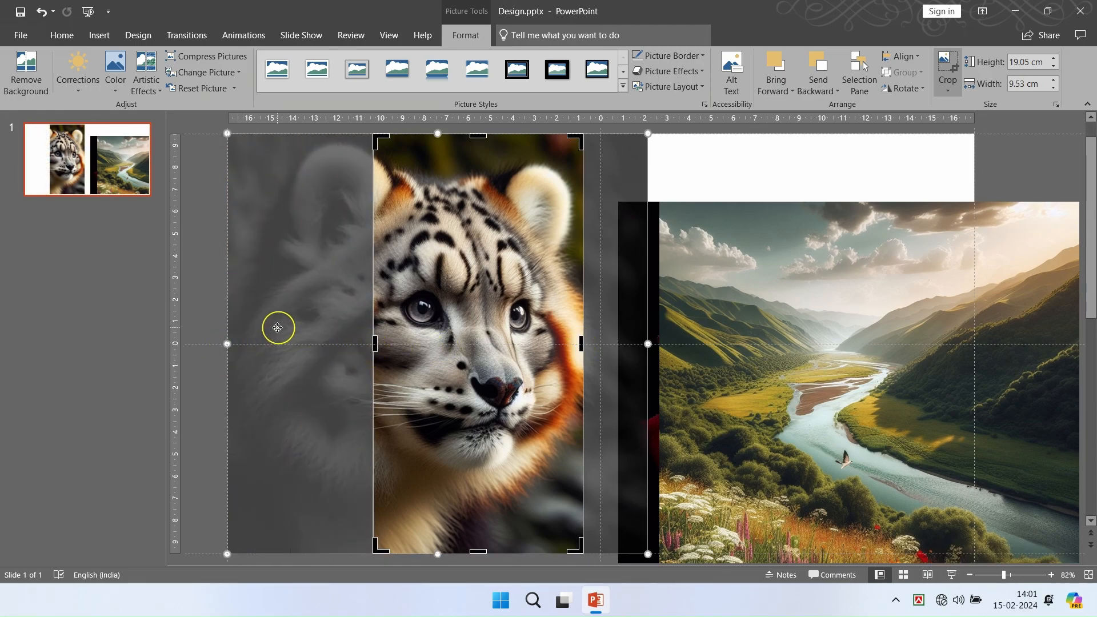
click(216, 294)
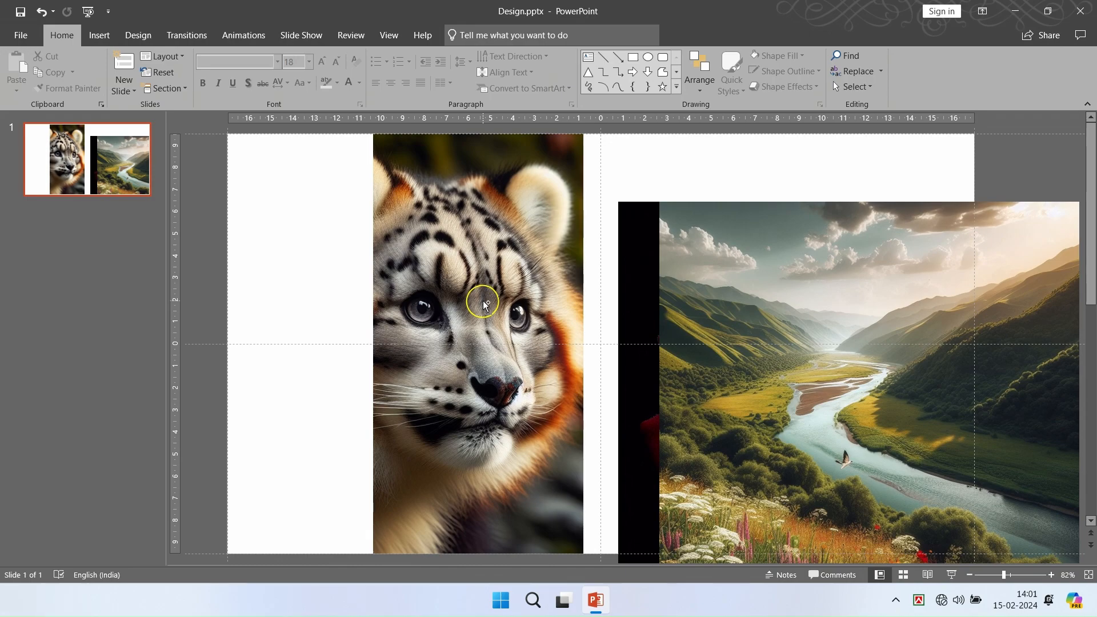
drag(495, 309, 350, 309)
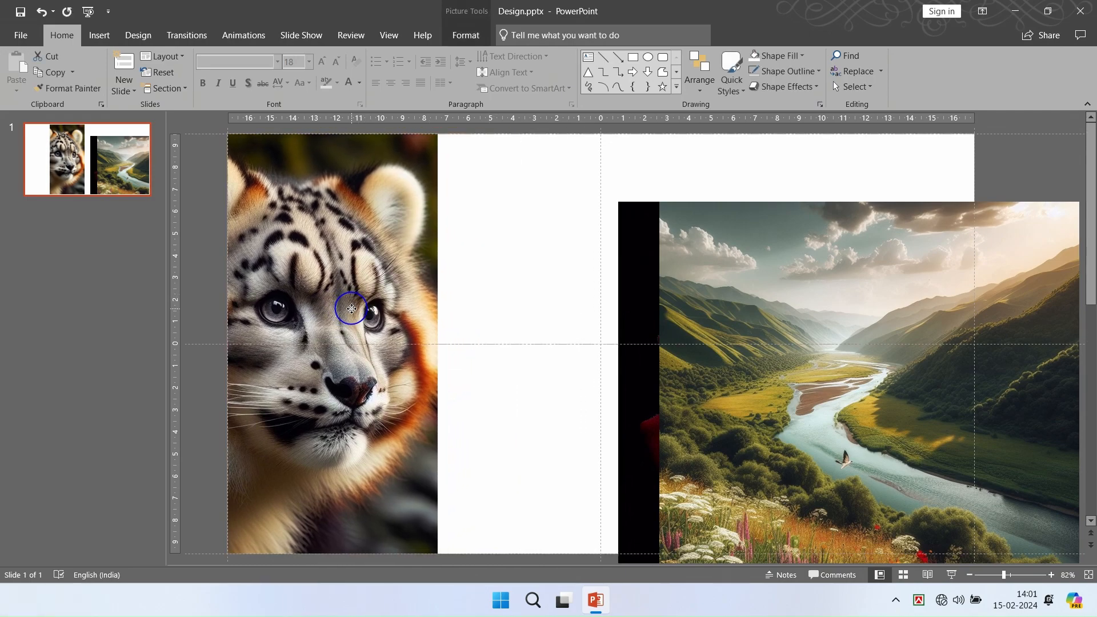
Shift the landscape picture down and pull the rose picture out to the left, partly over the leopard
click(796, 376)
drag(796, 375, 797, 443)
drag(731, 245, 429, 191)
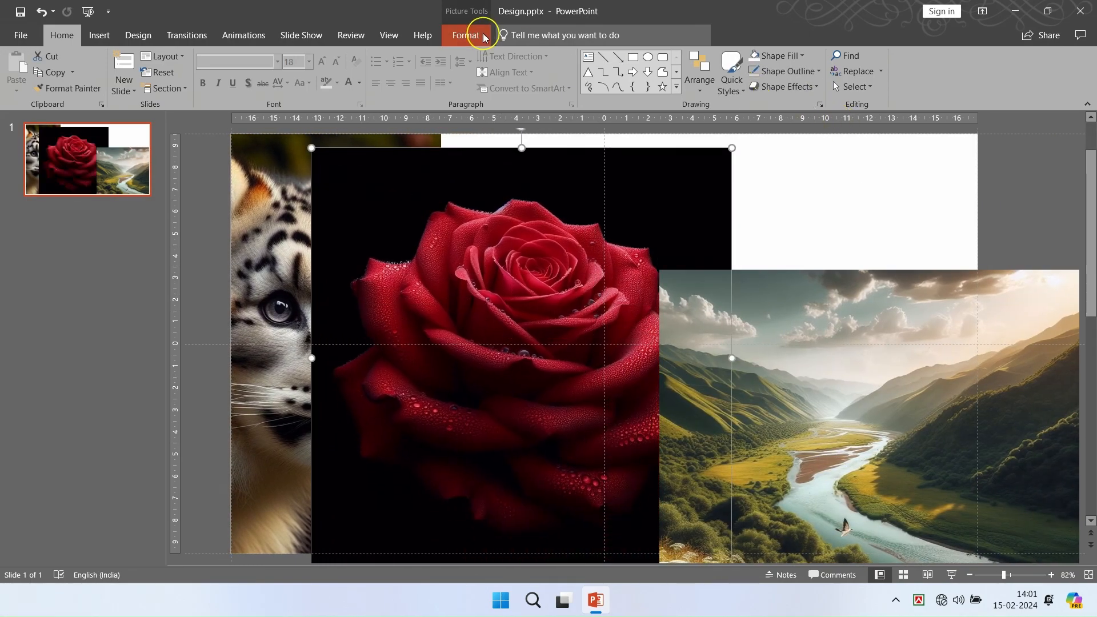
Crop both sides of the rose picture to about 8.48 cm wide and place it directly beside the leopard, level with the slide's top
click(465, 35)
click(944, 64)
drag(313, 357, 406, 360)
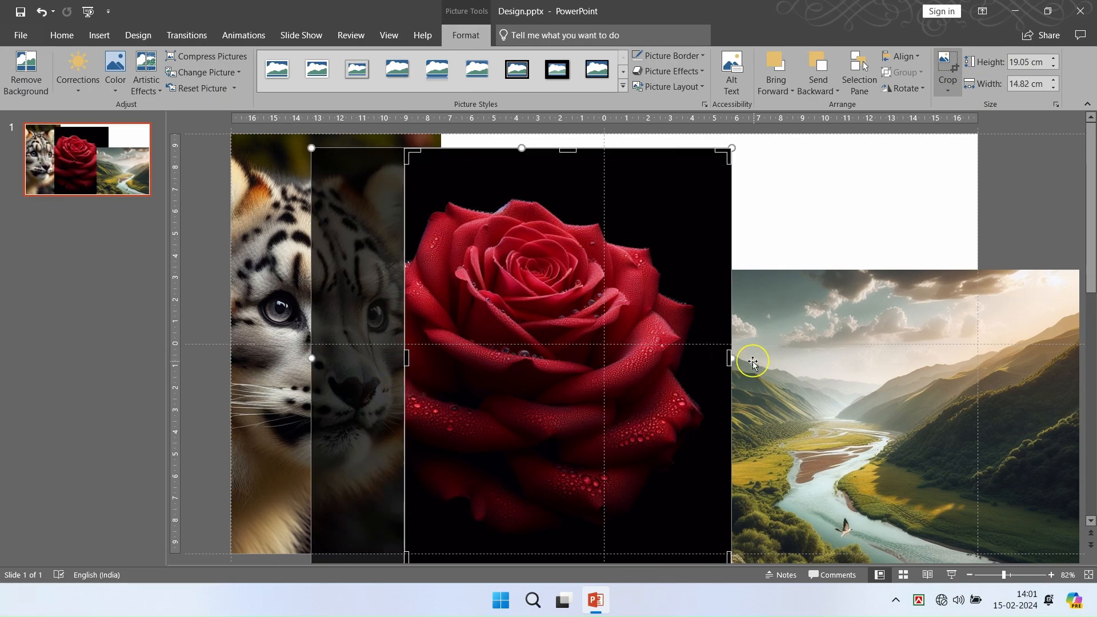
drag(728, 354, 588, 353)
click(797, 211)
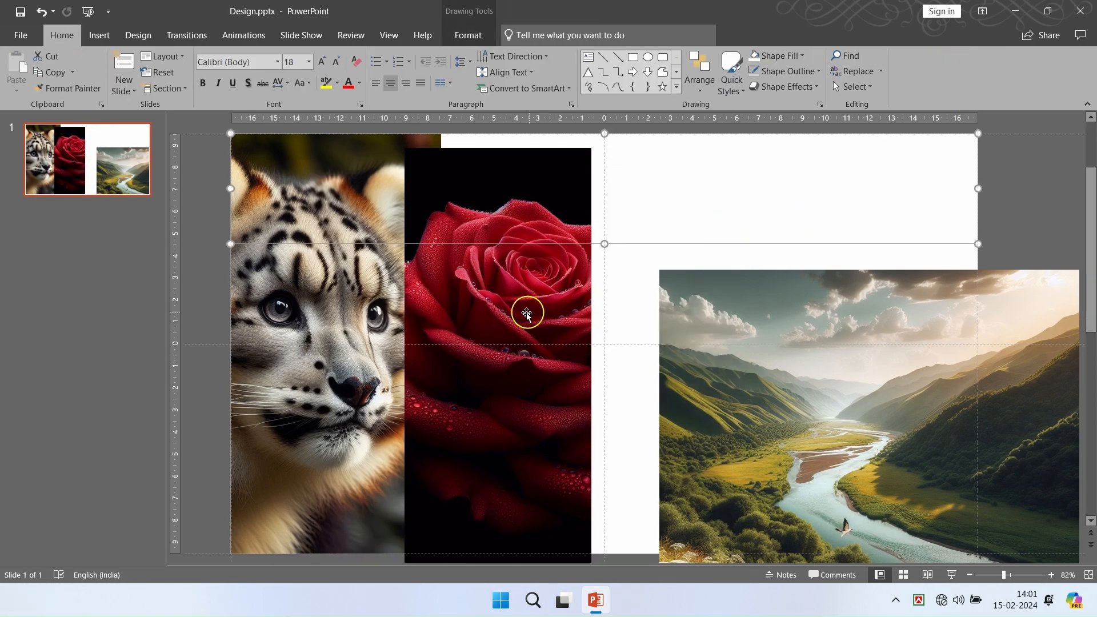
drag(531, 313, 568, 299)
Move the landscape picture up to the slide's top edge and crop both its sides to about 8.48 cm wide
click(860, 352)
click(946, 62)
click(772, 228)
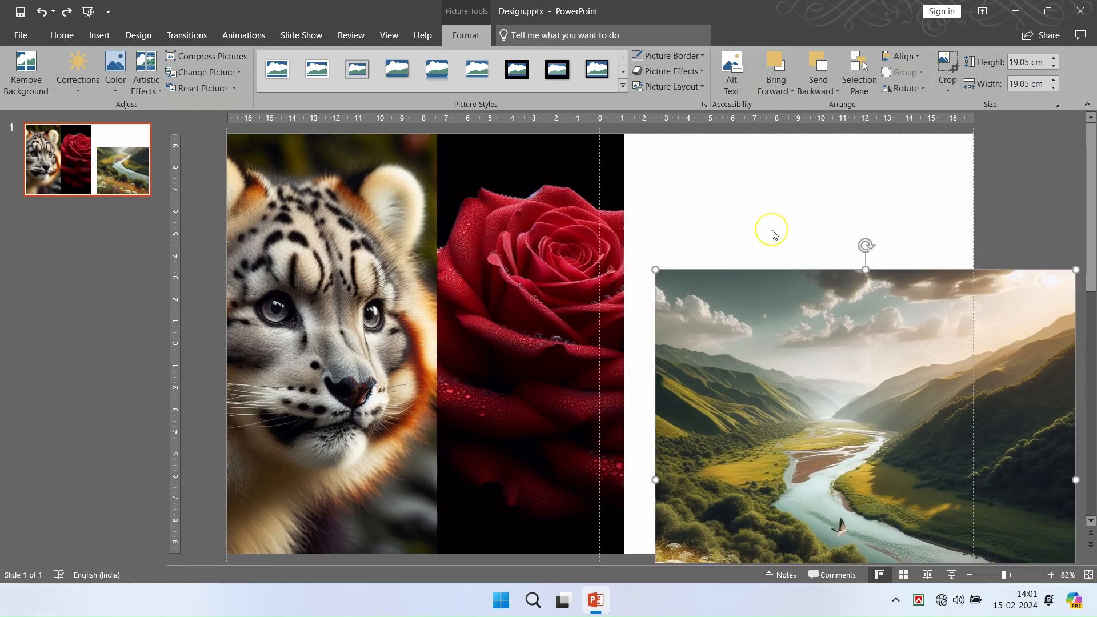
drag(784, 317, 785, 182)
click(946, 63)
drag(660, 343, 769, 358)
drag(1070, 347, 957, 364)
click(582, 210)
Line up the leopard, rose and landscape pictures side by side with narrow equal gaps between them
drag(831, 297, 771, 298)
drag(594, 296, 642, 296)
click(420, 312)
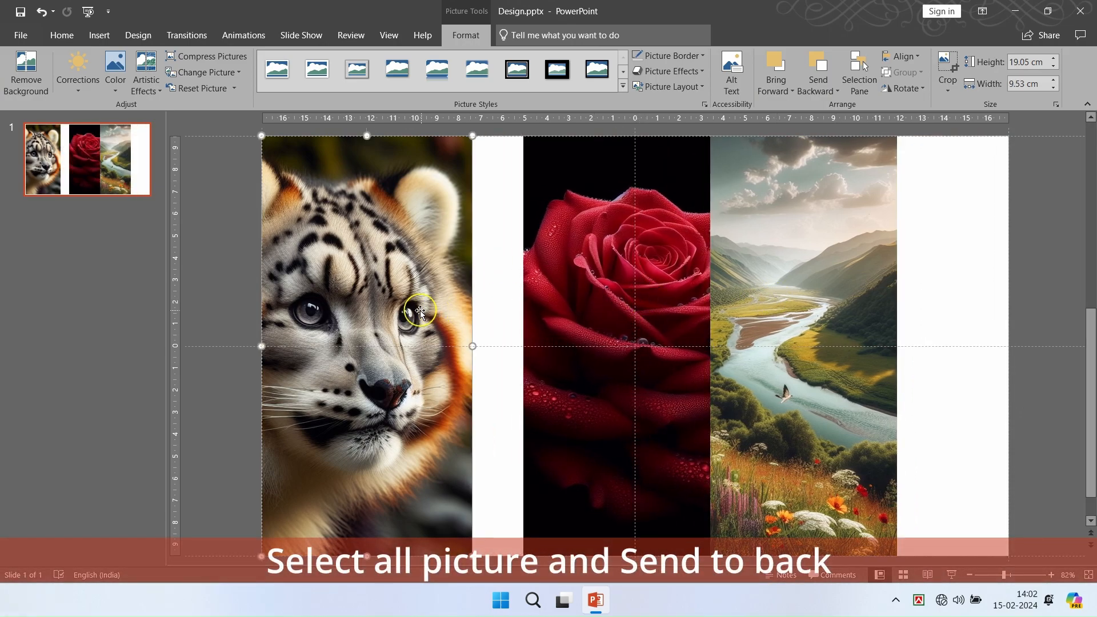
drag(425, 276, 470, 277)
drag(745, 284, 751, 284)
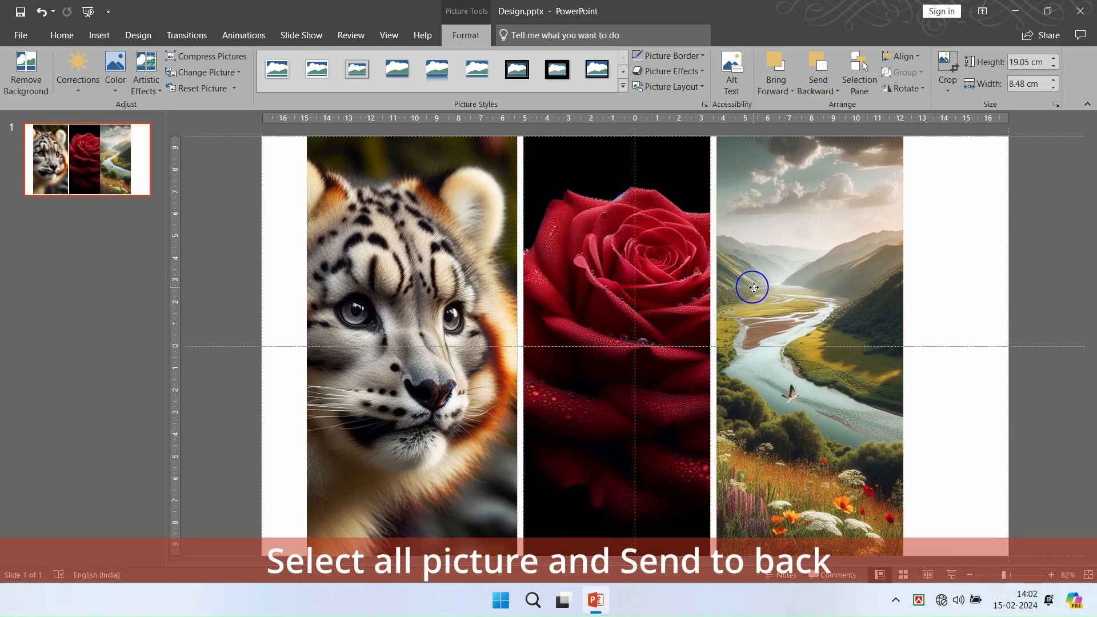
Send all three pictures behind the white curved shapes and shift them right until the leopard is centred on the slide
key(ctrl+a)
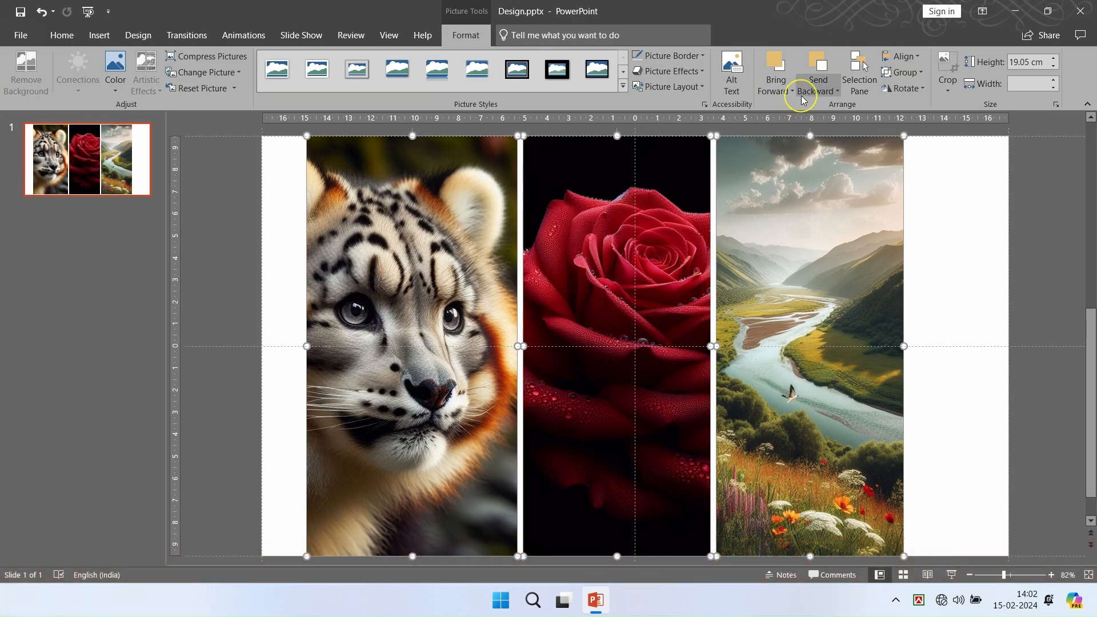
click(837, 93)
click(851, 127)
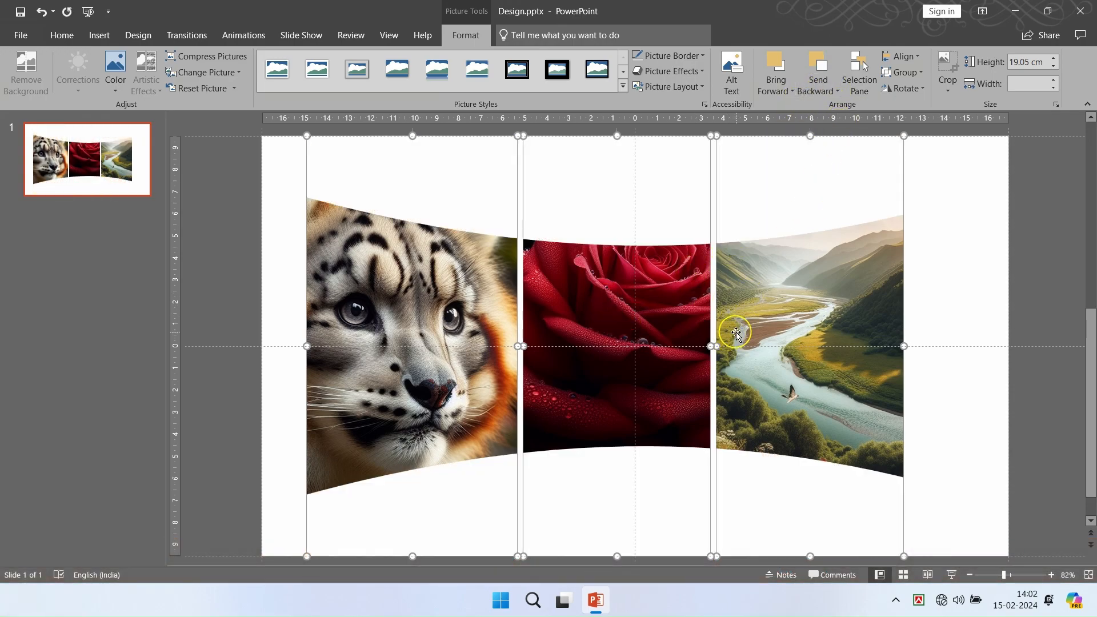
drag(414, 393, 637, 415)
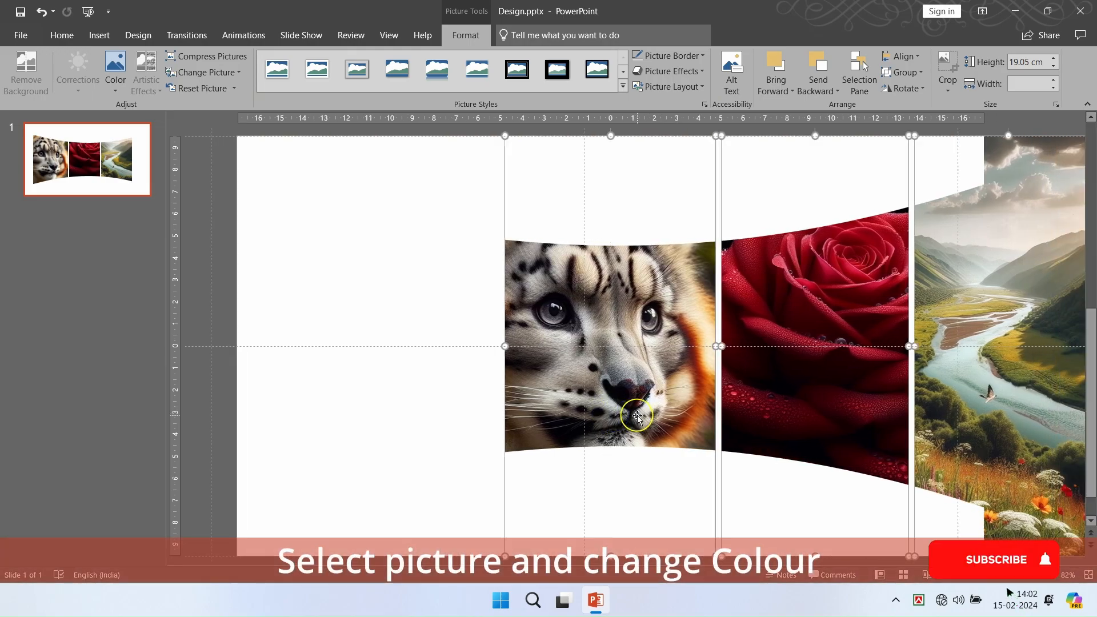
Recolor the rose and landscape pictures to a washed-out light grey, leaving the leopard in full color
click(790, 335)
shift+click(953, 341)
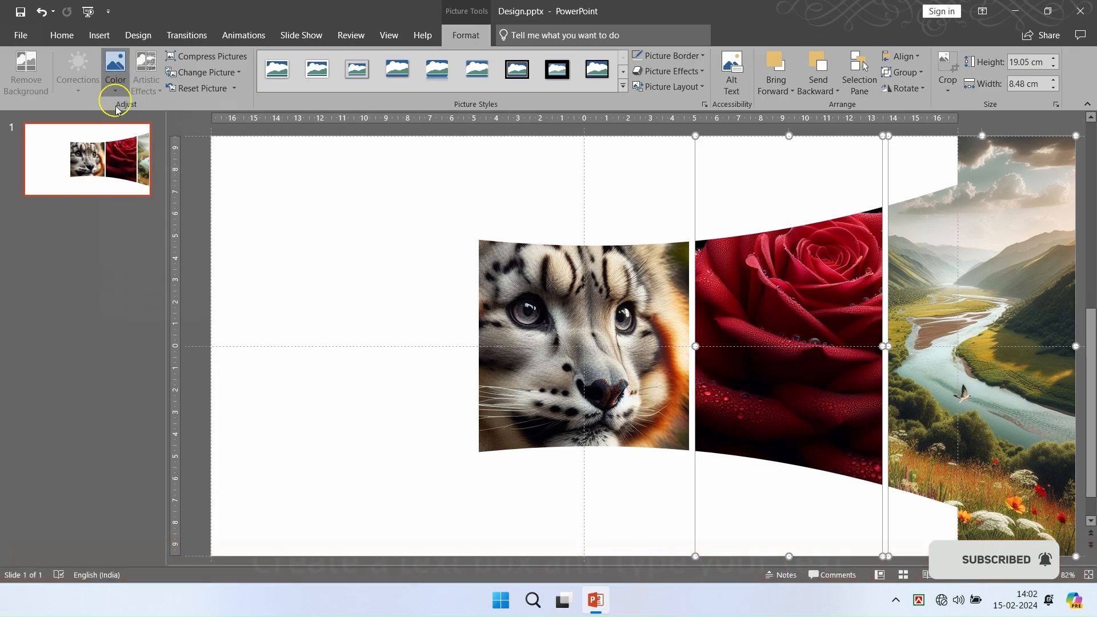
click(115, 86)
click(150, 260)
click(413, 315)
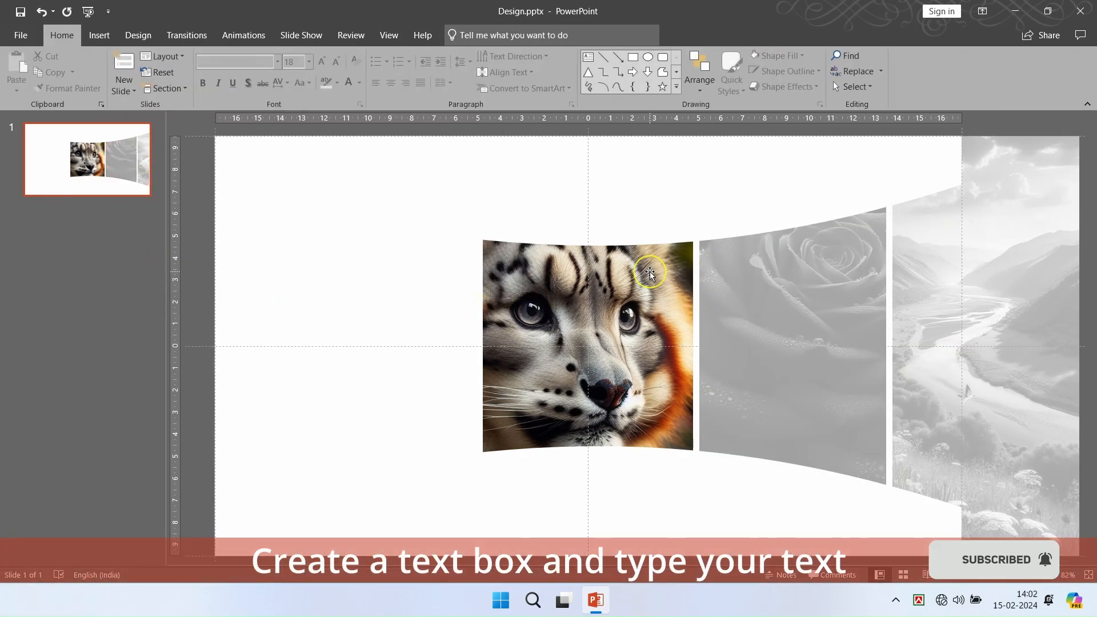
Add a text box as wide as the leopard picture above it, containing the text "About of picture"
click(589, 59)
drag(504, 149, 694, 173)
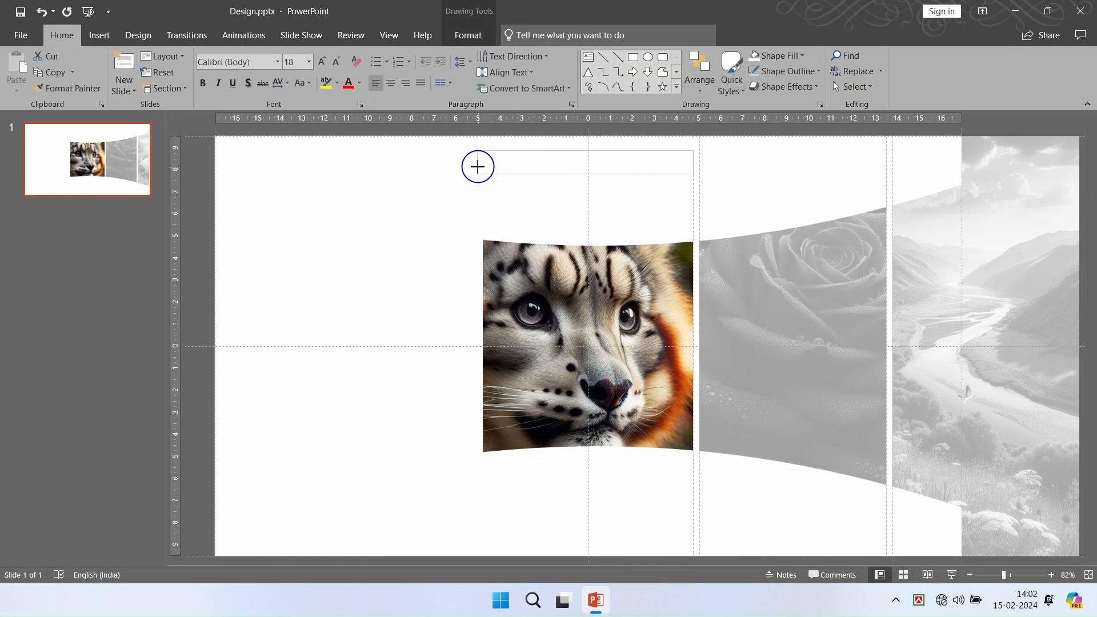
click(481, 169)
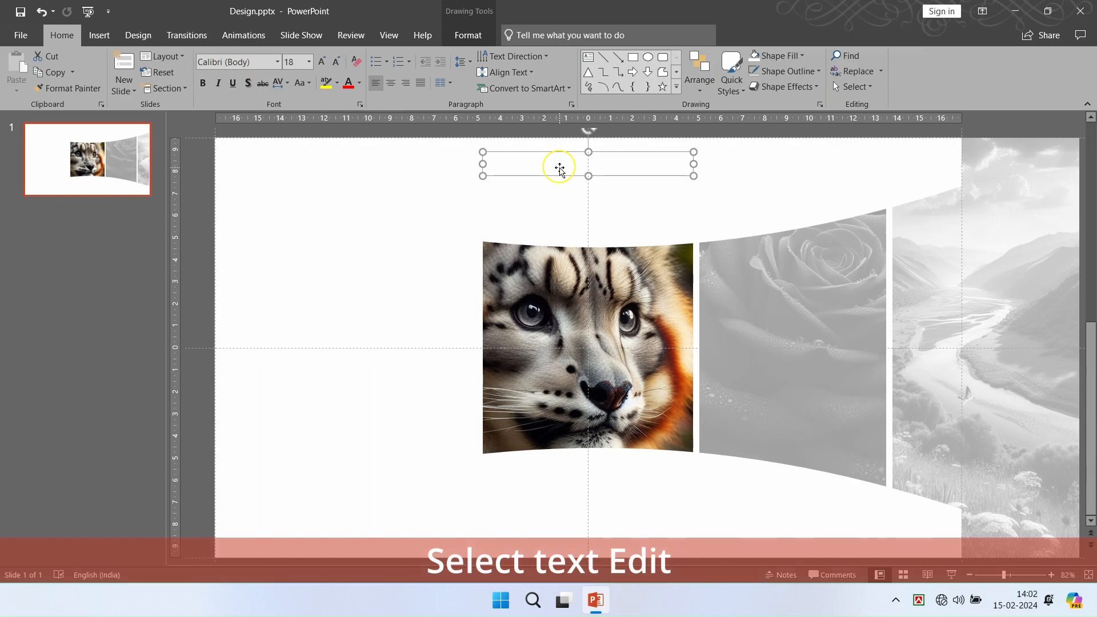
click(559, 169)
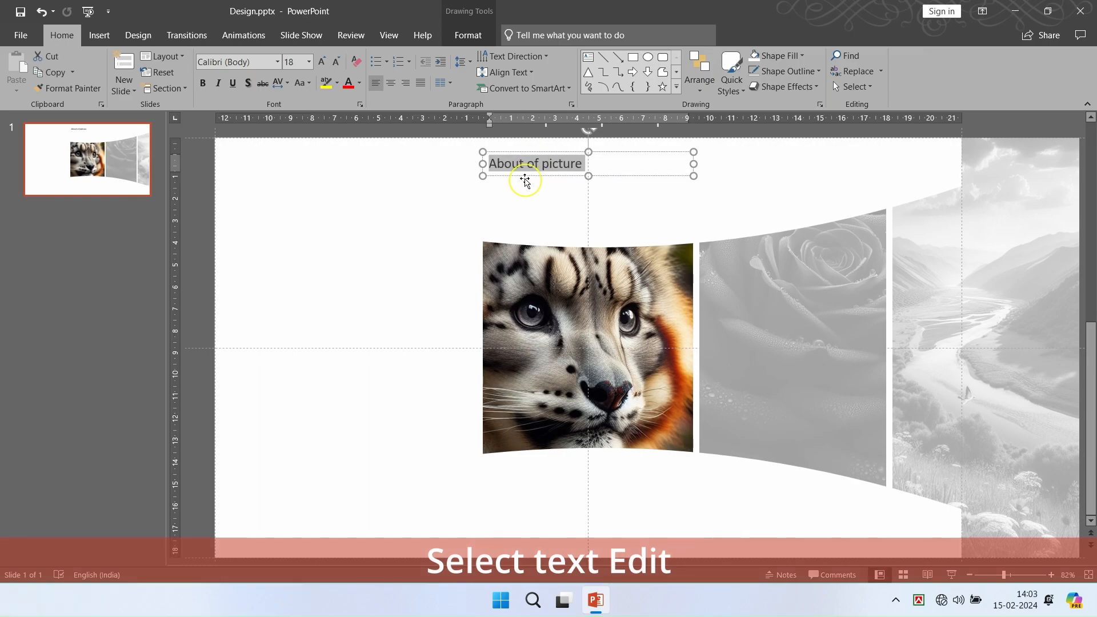
Format the "About of picture" text in the Aboric font at size 32
click(277, 62)
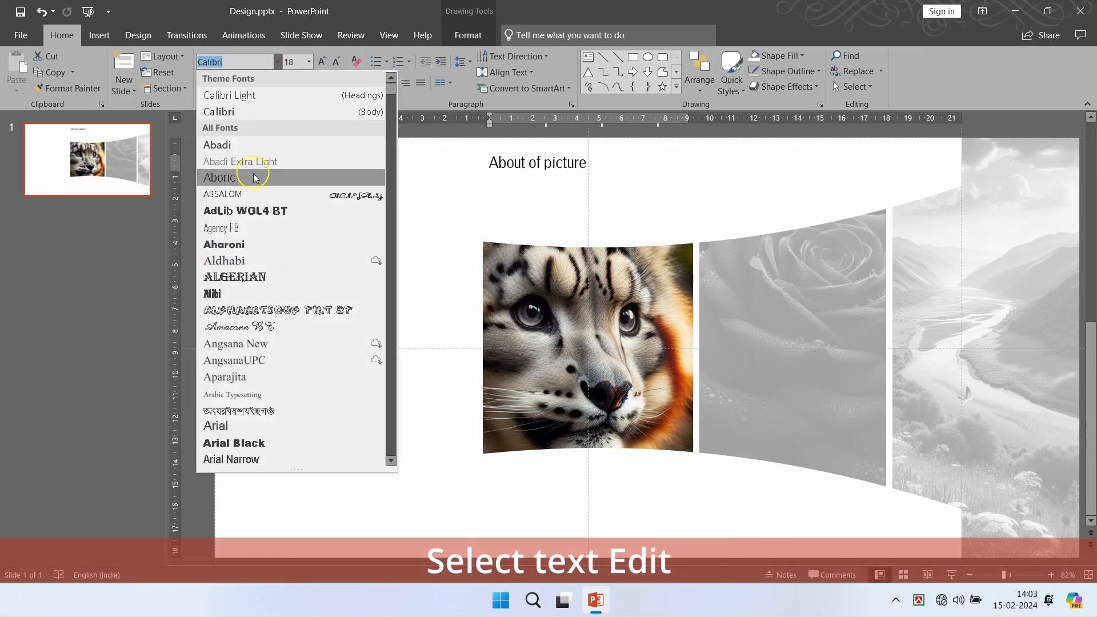
click(252, 175)
click(309, 62)
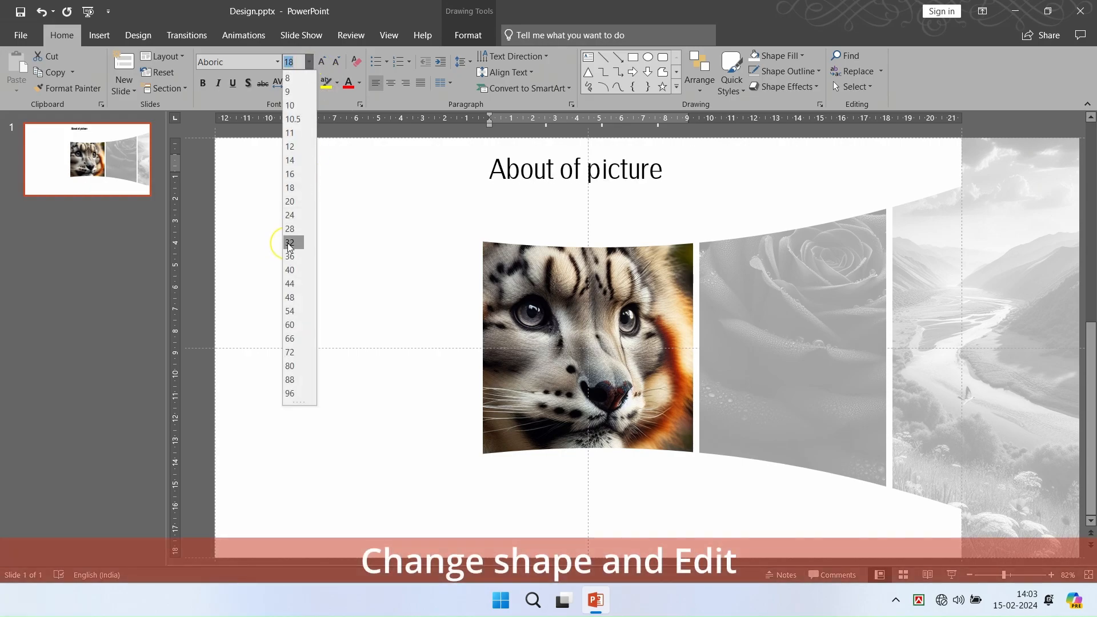
click(291, 238)
Change the title text box's shape to a rounded rectangle
click(467, 36)
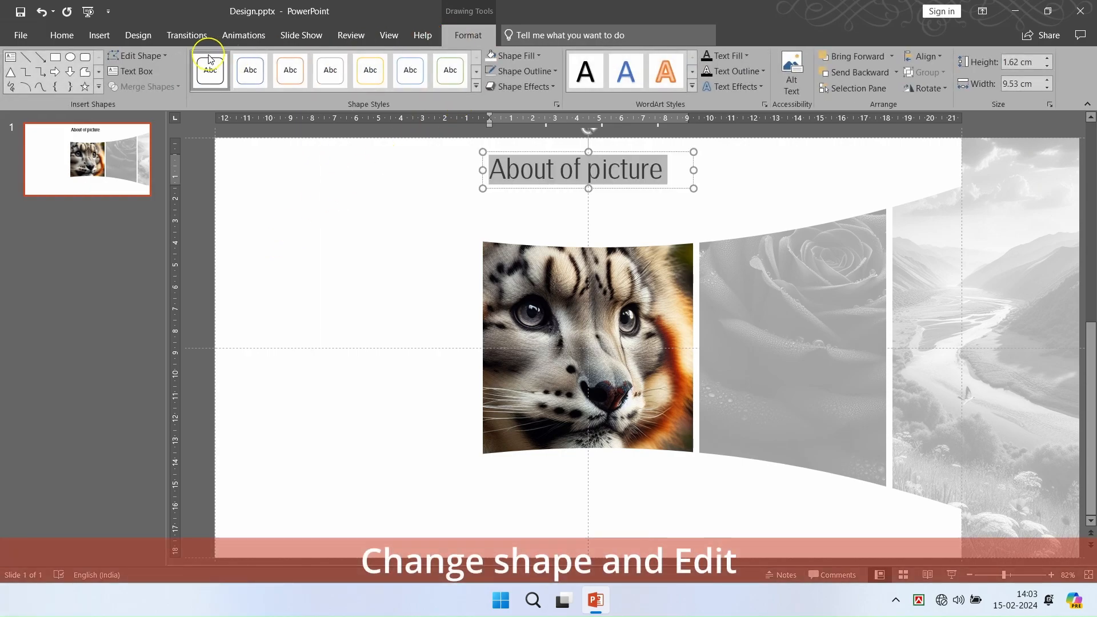
click(137, 56)
mouse_move(186, 85)
click(242, 88)
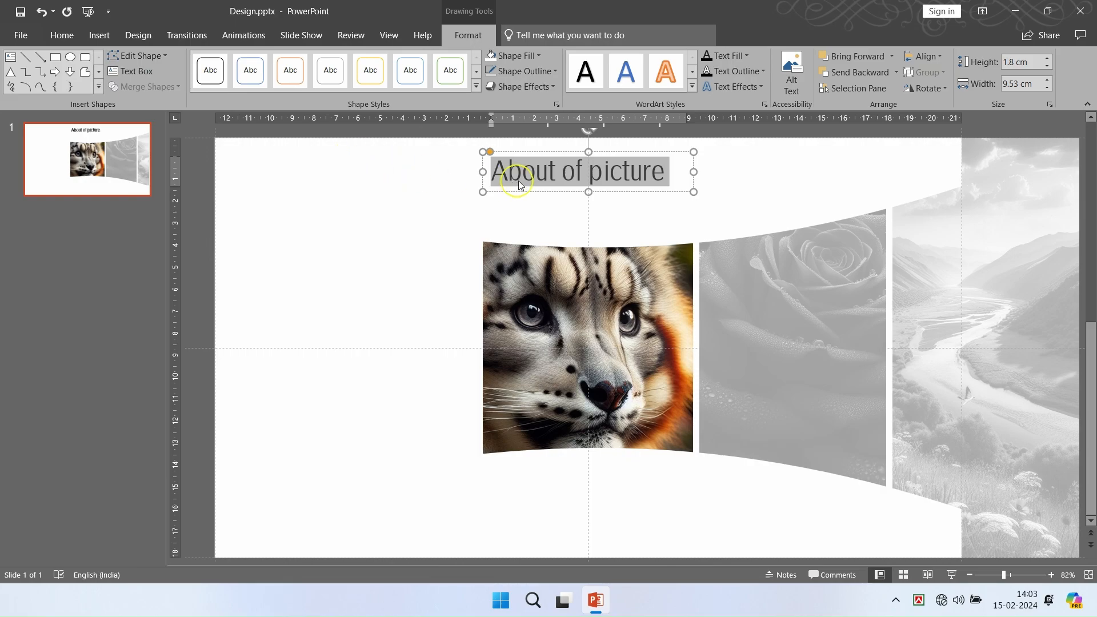
Round the title box's corners fully and enlarge its height to about 2.28 cm
drag(490, 152, 542, 167)
mouse_move(694, 172)
mouse_down()
mouse_move(712, 173)
mouse_move(693, 179)
mouse_up()
drag(605, 152, 604, 143)
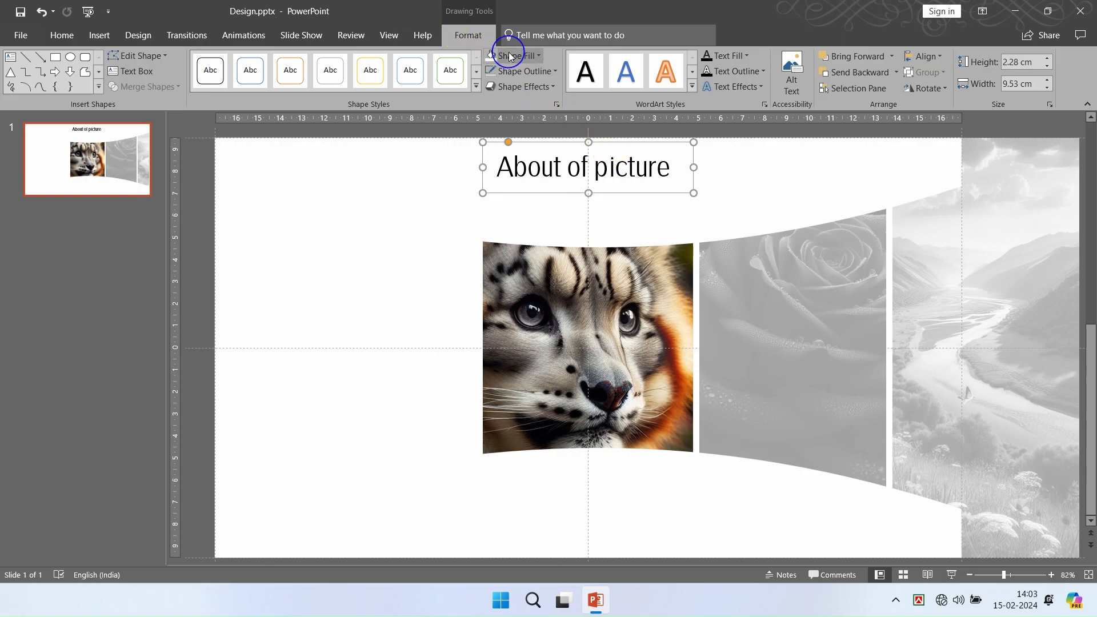
Fill the title box with a pale orange sampled from the leopard picture using the Eyedropper
click(509, 56)
click(516, 239)
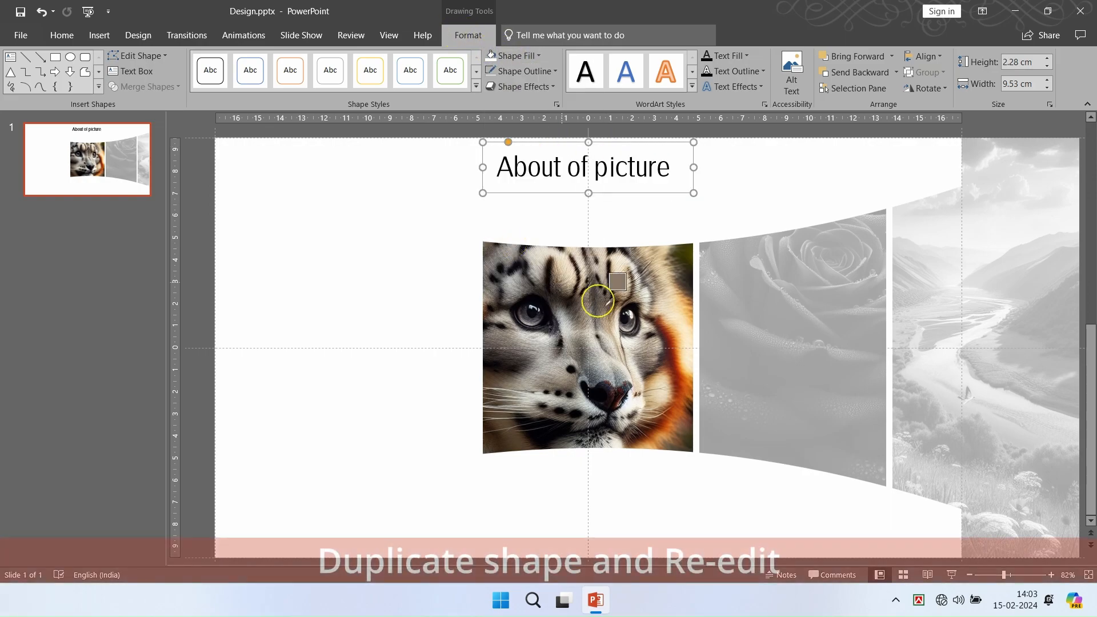
click(684, 343)
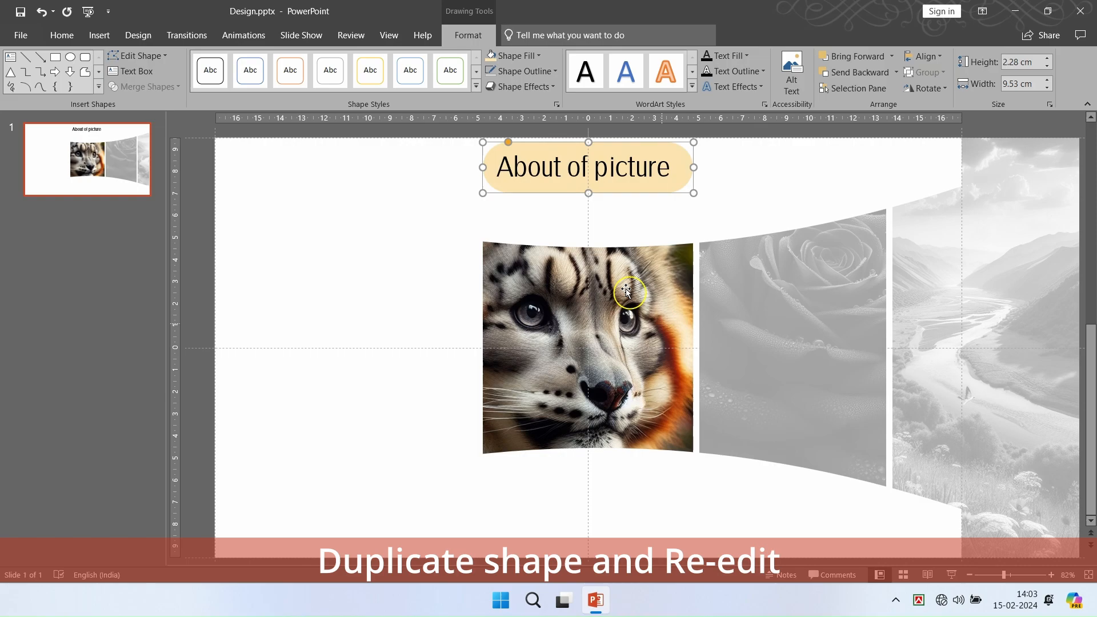
Duplicate the title box, place the copy directly beneath it and replace its text with "Tiger"
key(ctrl+d)
drag(619, 153, 612, 191)
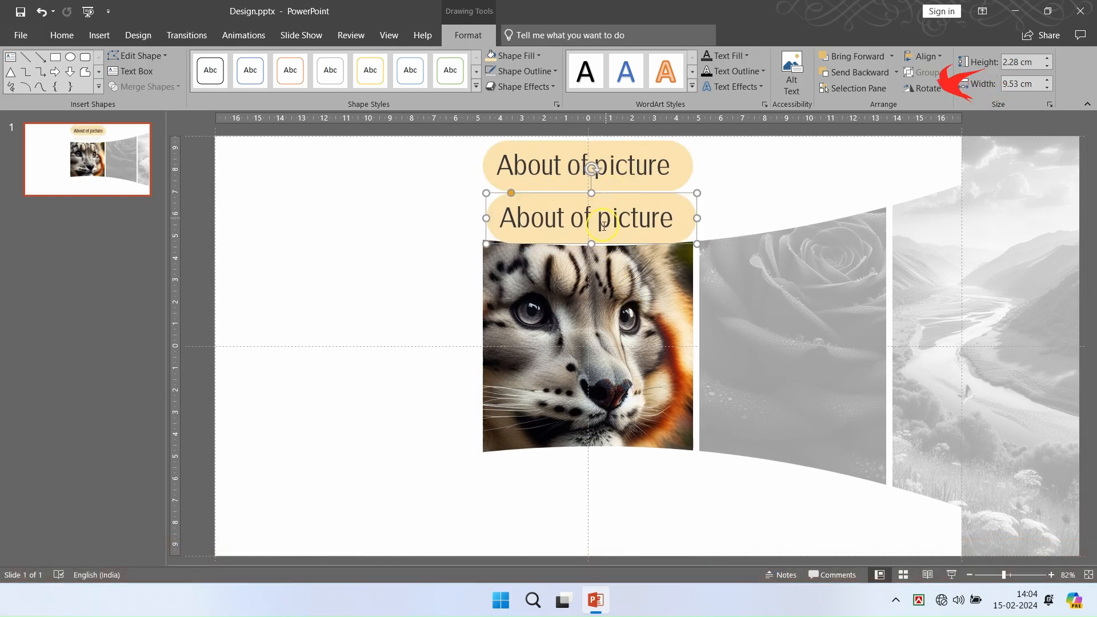
click(603, 225)
key(ctrl+a)
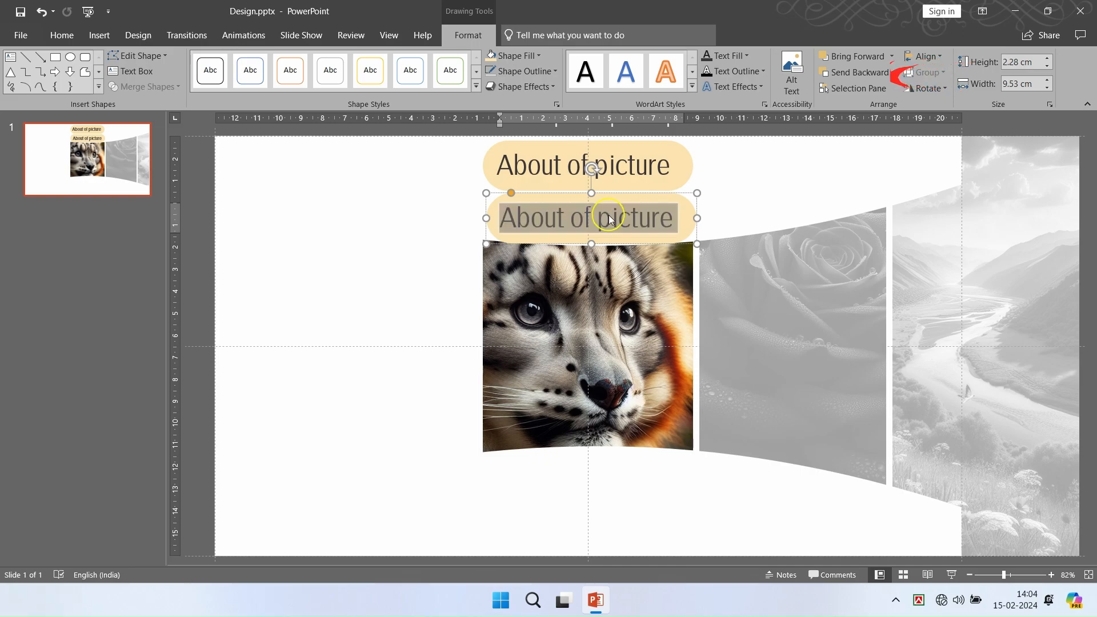
text(Tiger)
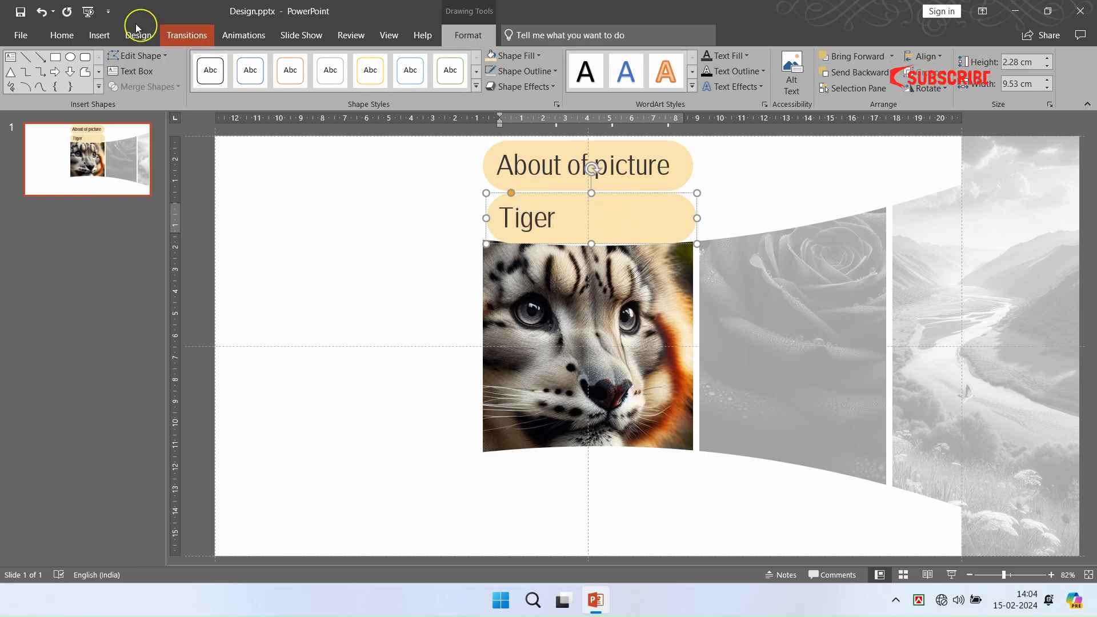
Centre the text in both the "About of picture" and "Tiger" boxes
click(62, 35)
shift+click(549, 165)
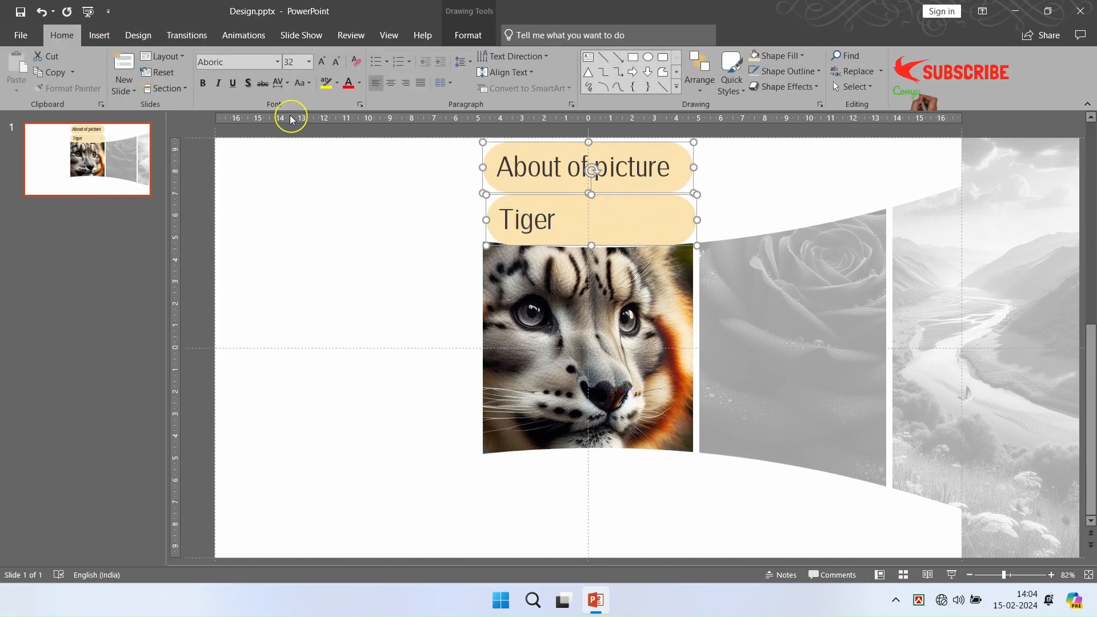
click(390, 84)
Narrow the "Tiger" box symmetrically to about 4.37 cm wide and reduce its font size by four steps
click(687, 217)
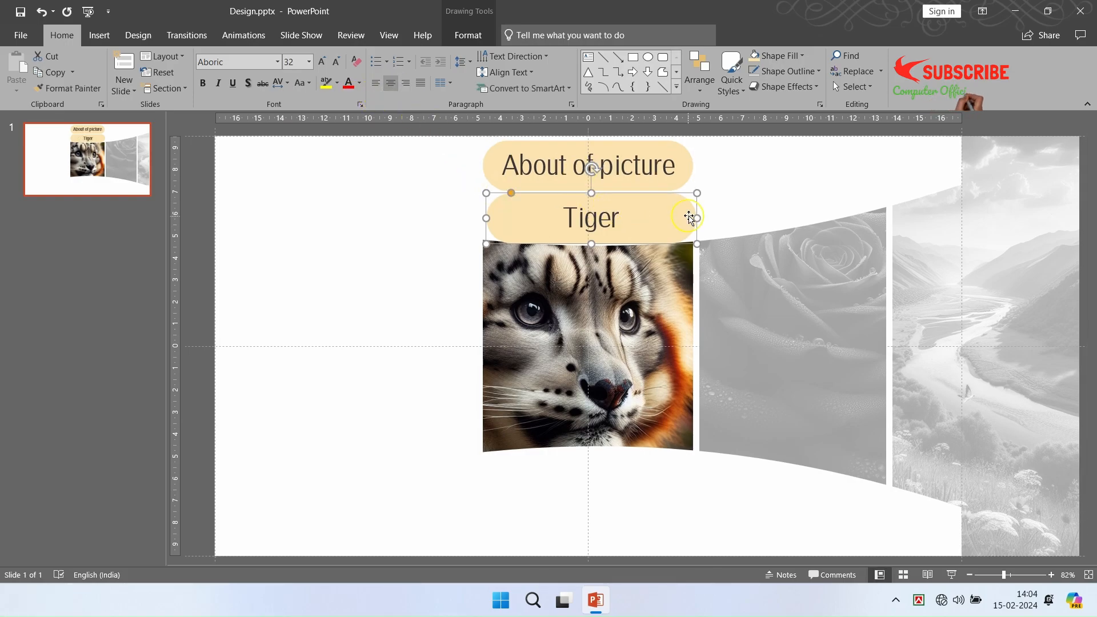
drag(695, 216, 640, 218)
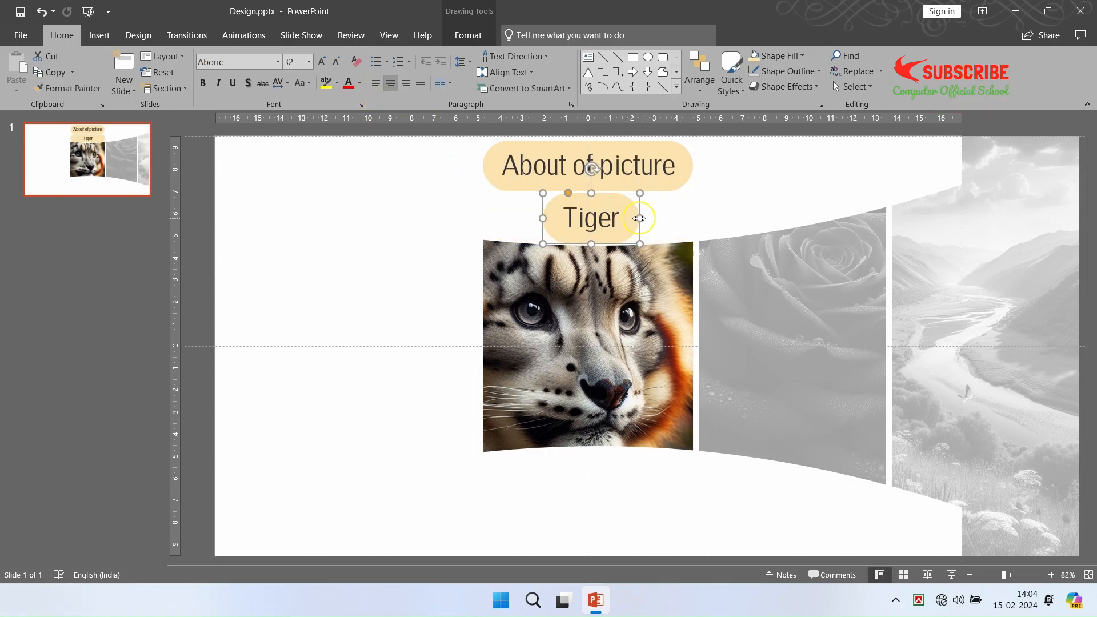
double_click(662, 221)
click(336, 62)
click(336, 63)
click(336, 62)
click(336, 62)
Remove the "Tiger" box's fill and give it a pale orange outline matching the title box
click(606, 213)
click(612, 198)
click(468, 35)
click(516, 56)
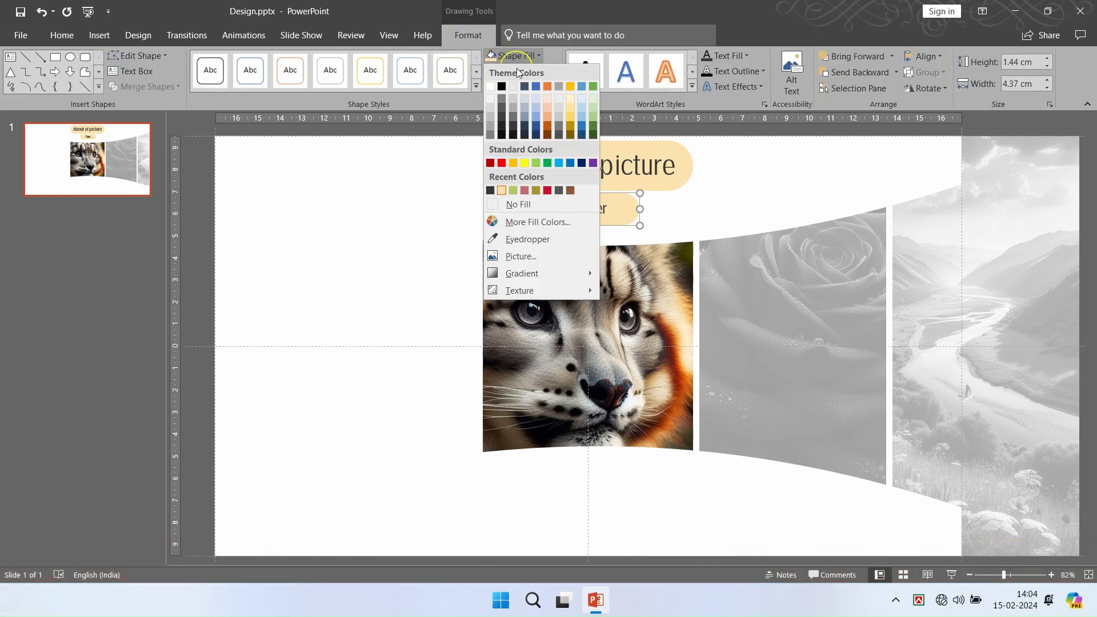
click(523, 203)
click(529, 71)
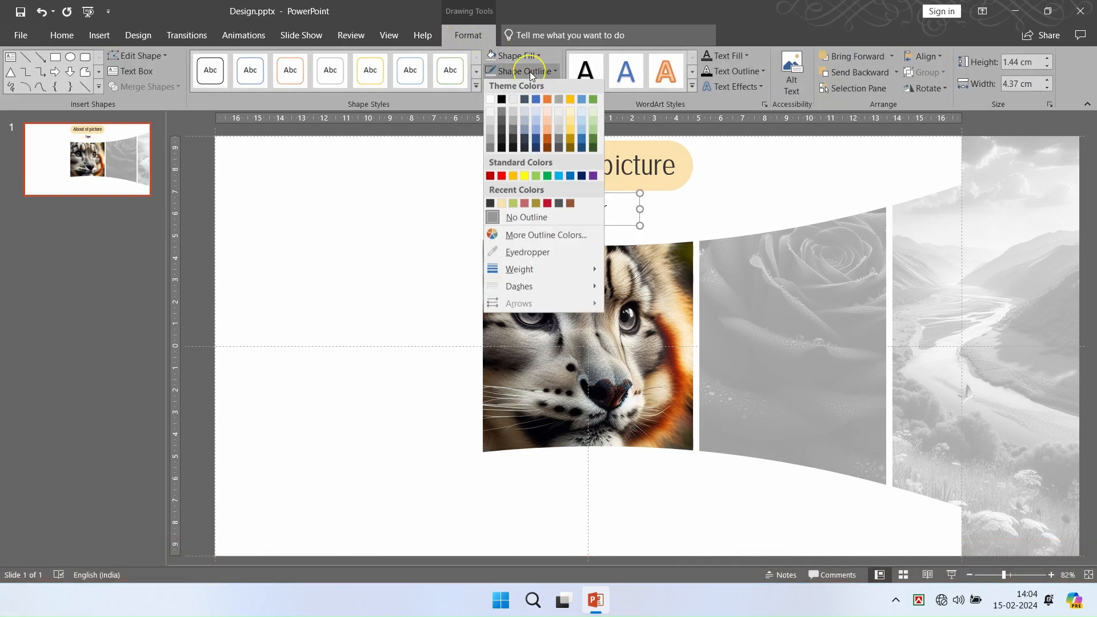
click(500, 204)
Colour the "Tiger" text in the same pale orange as its outline
click(595, 208)
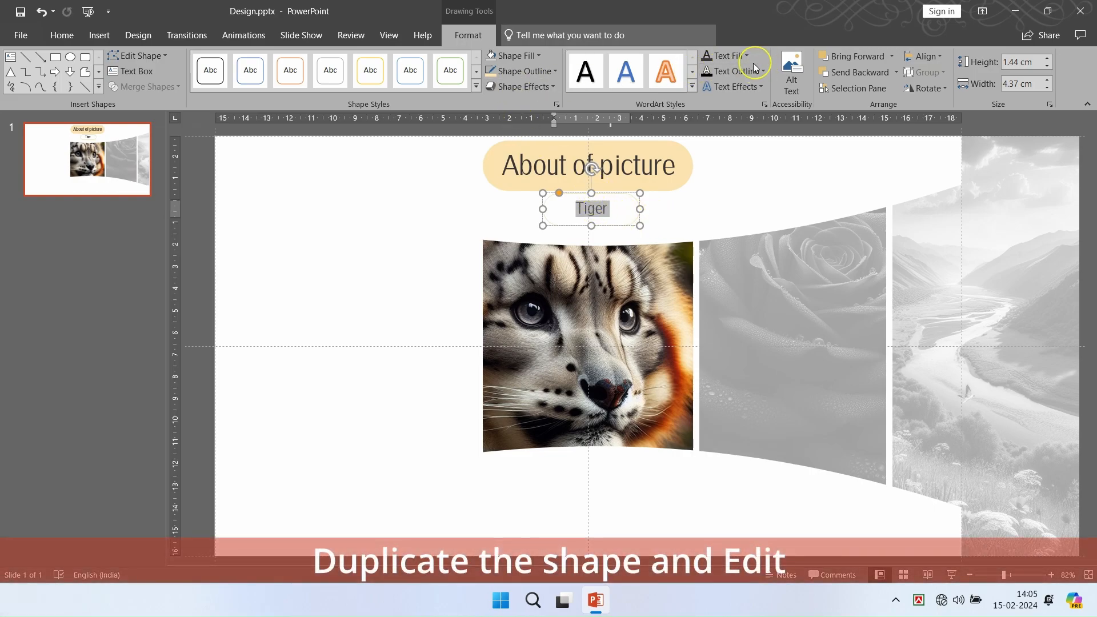
click(725, 56)
click(707, 191)
click(710, 217)
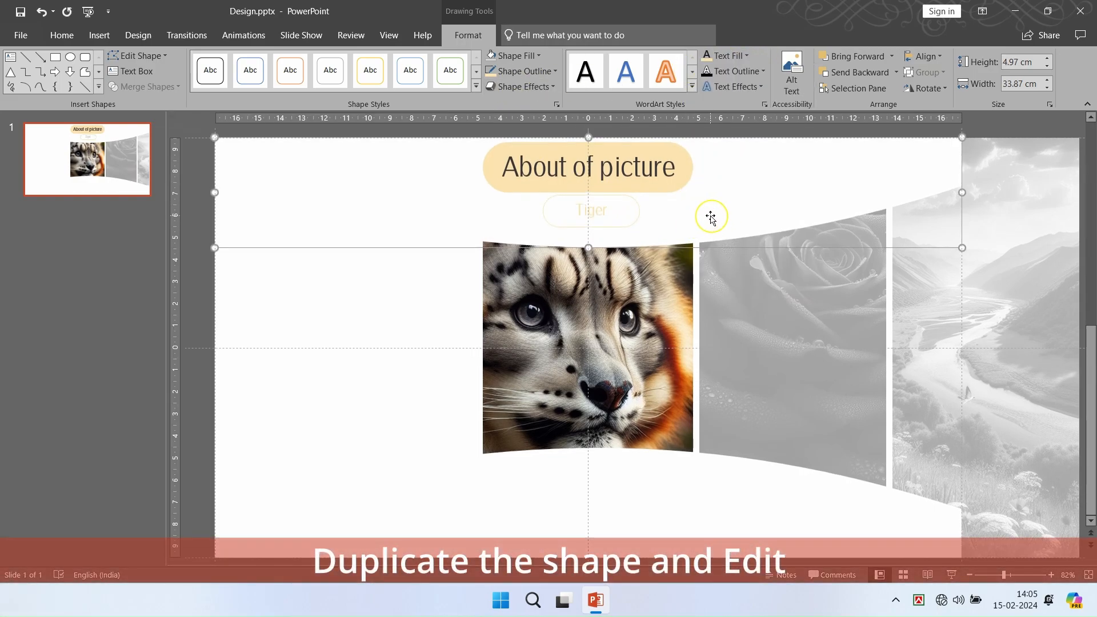
Duplicate the title box, centre the copy below the leopard picture and change its text to "View bottom"
click(610, 151)
key(ctrl+d)
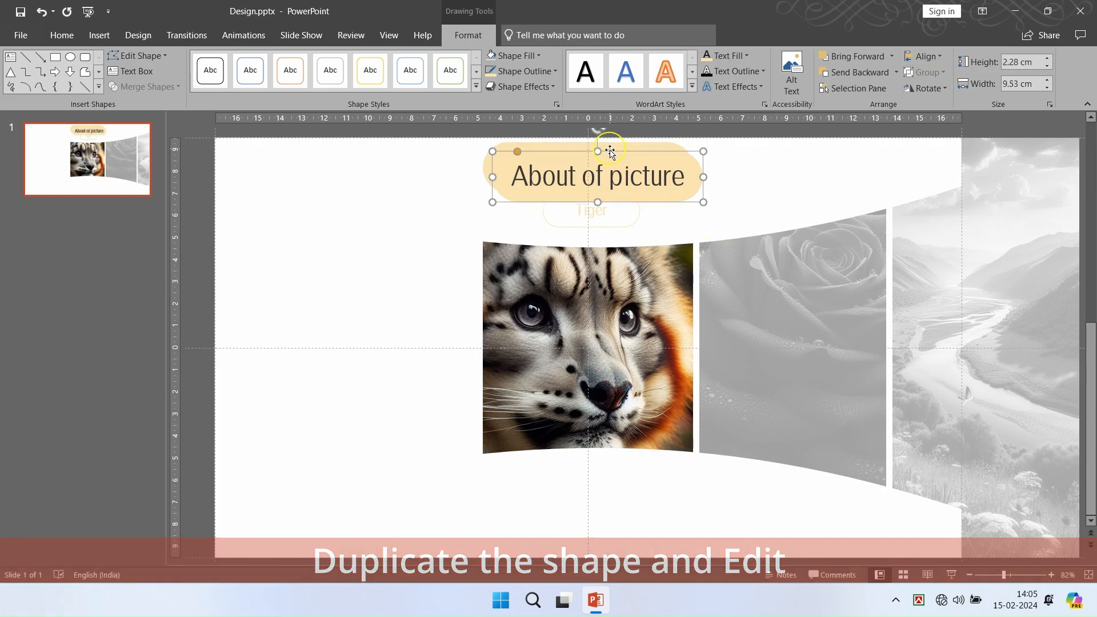
drag(609, 156, 605, 480)
click(605, 507)
triple_click(606, 509)
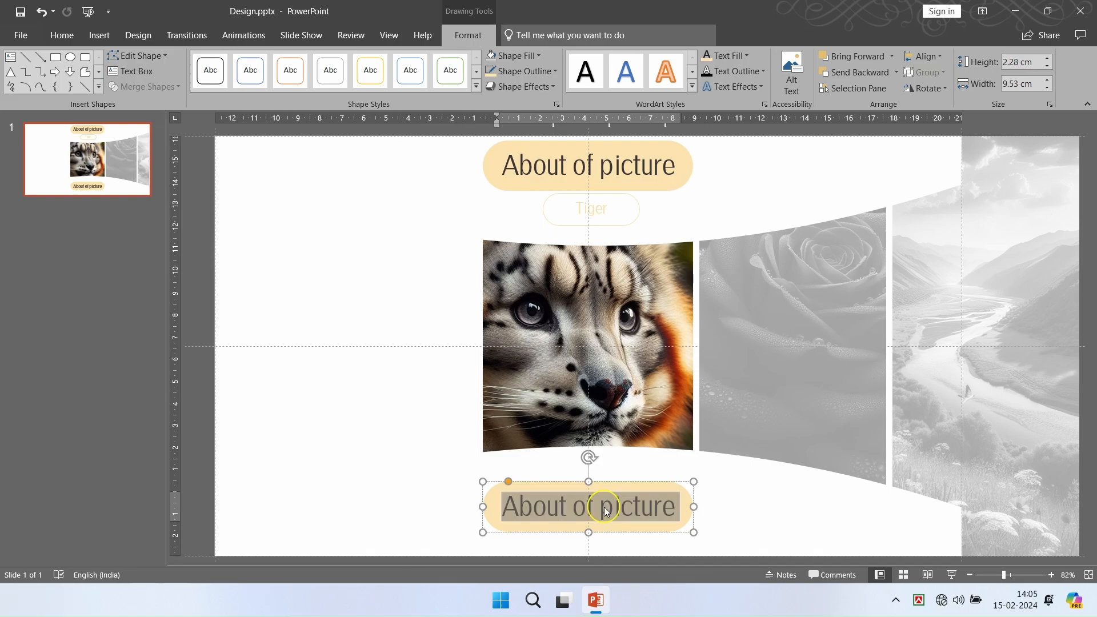
text(View)
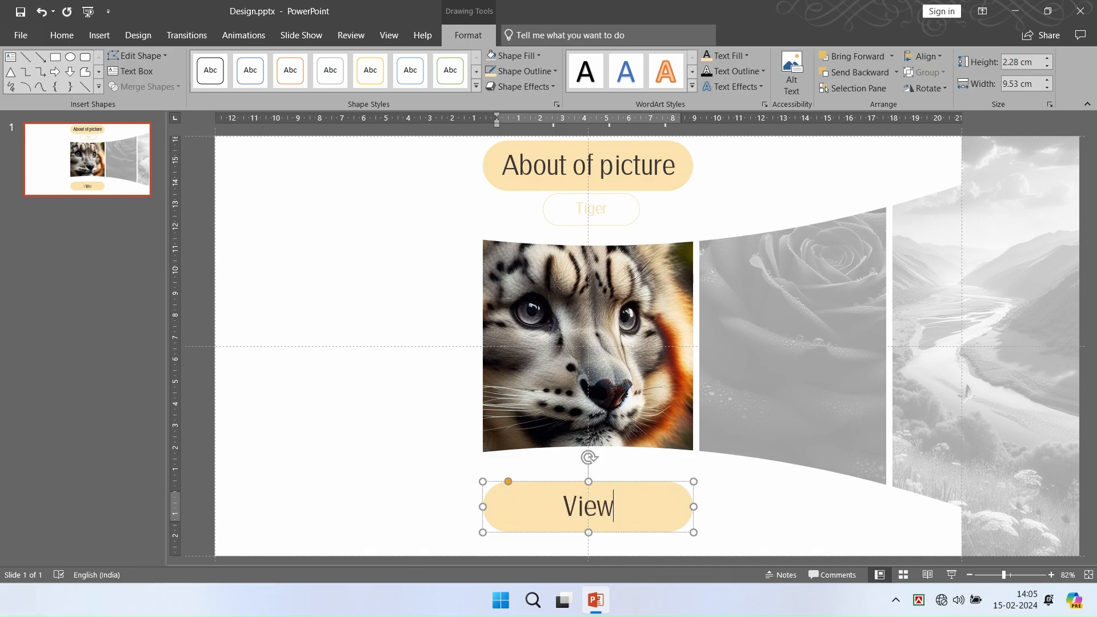
text( bottom)
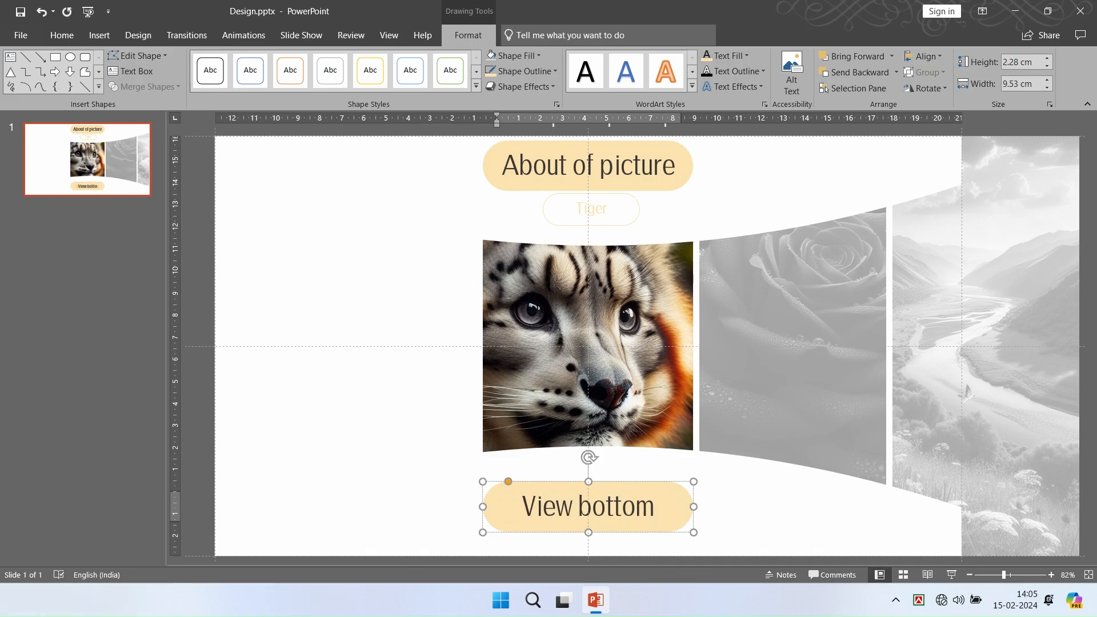
Format the "View bottom" text in Calibri (Body) at size 20 and narrow its box to about 6.15 cm
triple_click(600, 508)
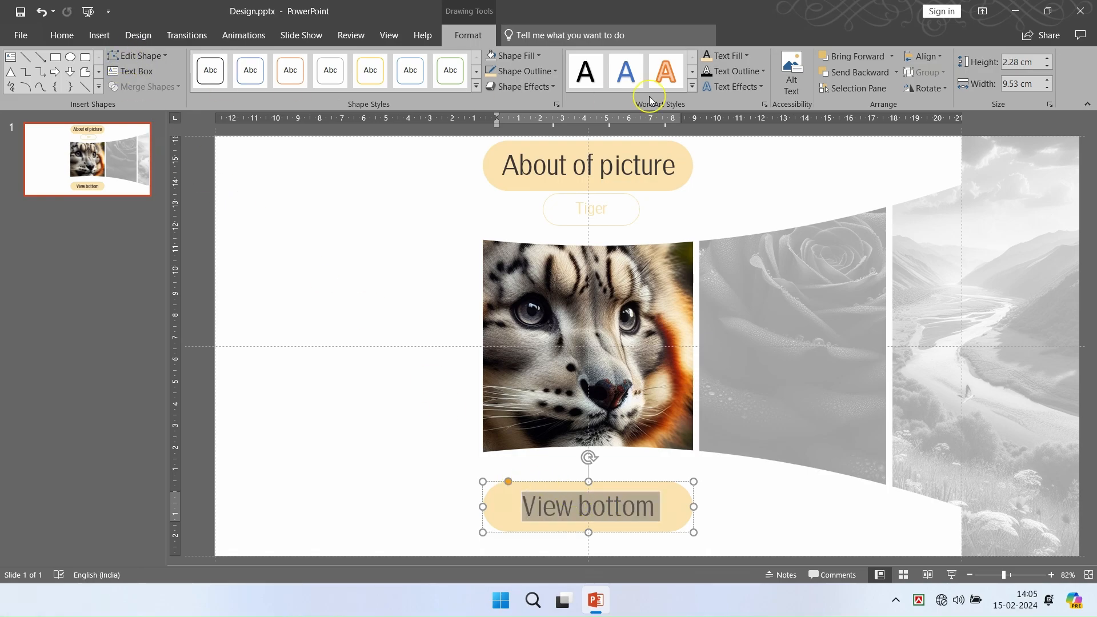
click(60, 36)
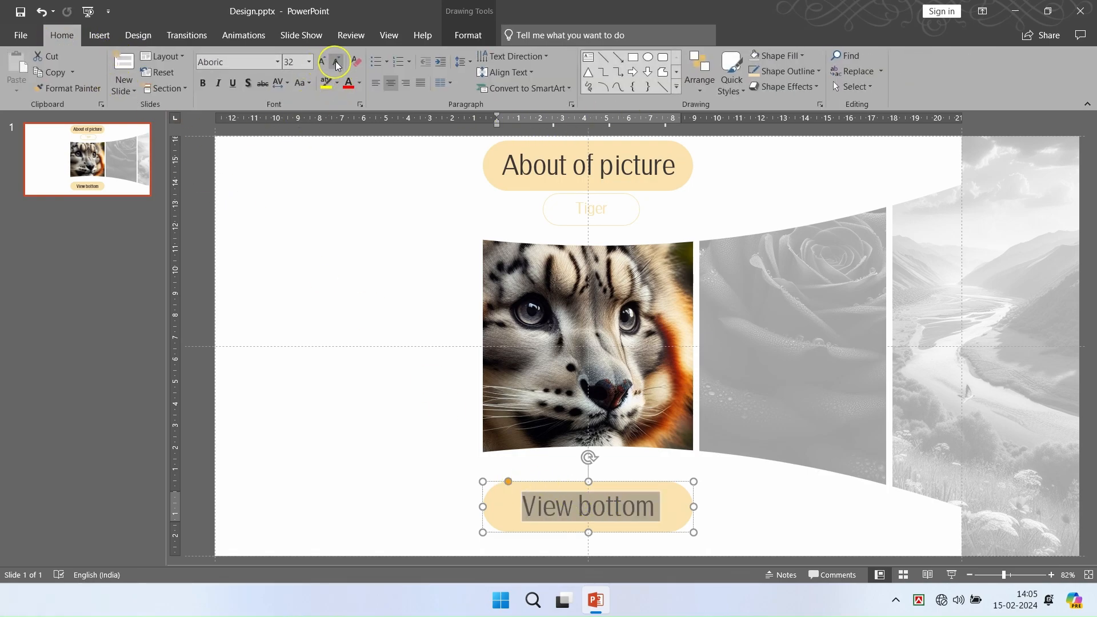
click(337, 66)
click(337, 66)
click(337, 65)
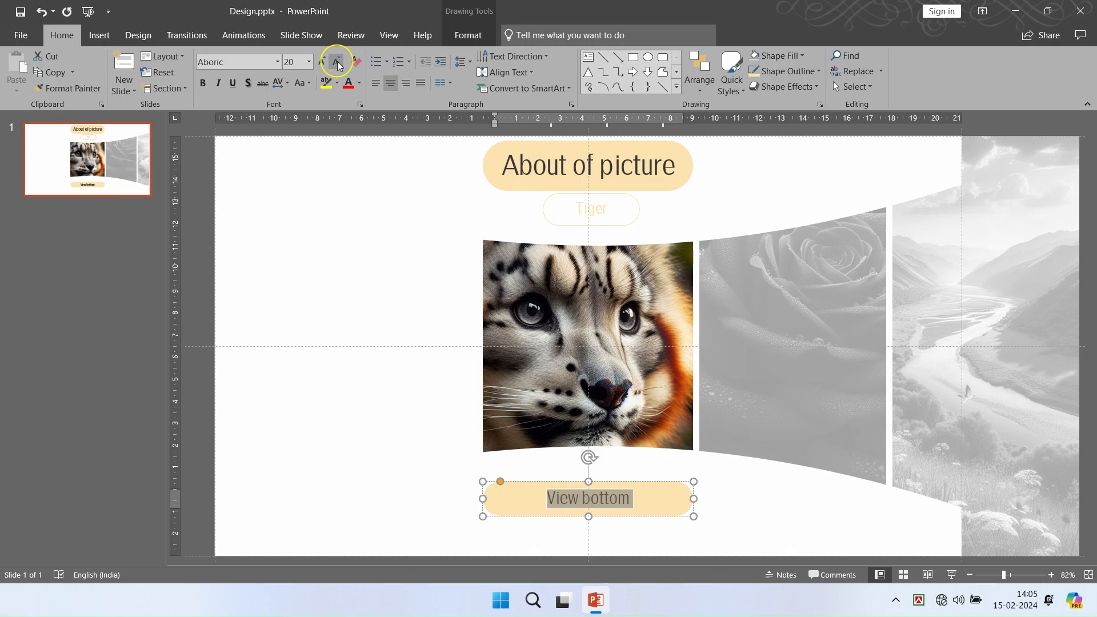
click(277, 61)
click(228, 111)
drag(693, 499, 656, 499)
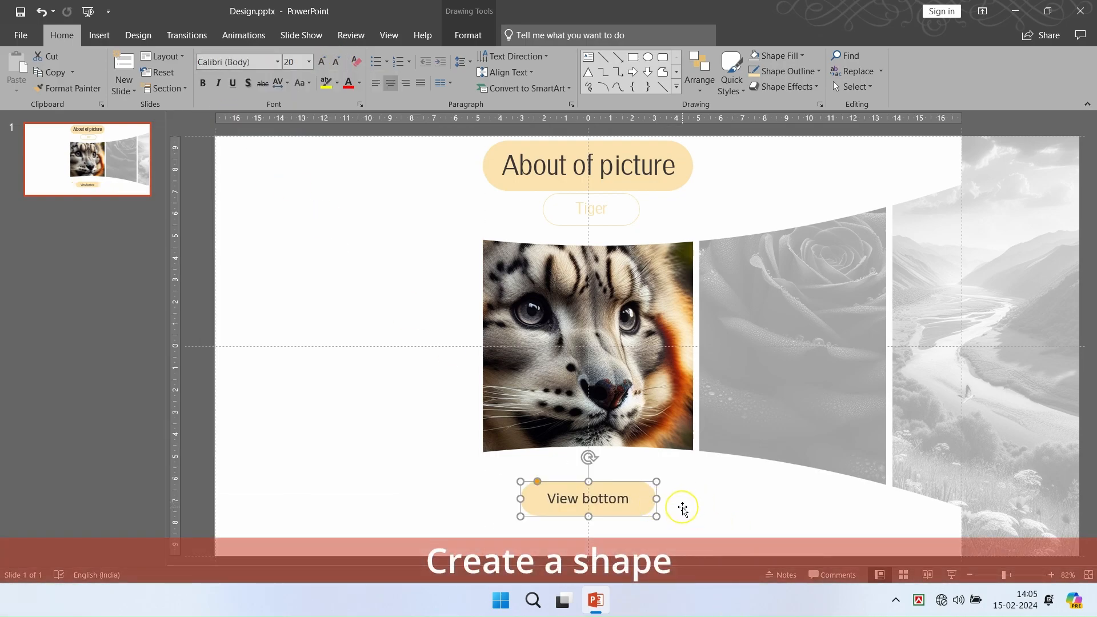
Draw a right block arrow about 4.3 × 1.3 cm to the right of the "View bottom" box, vertically aligned with it
click(682, 507)
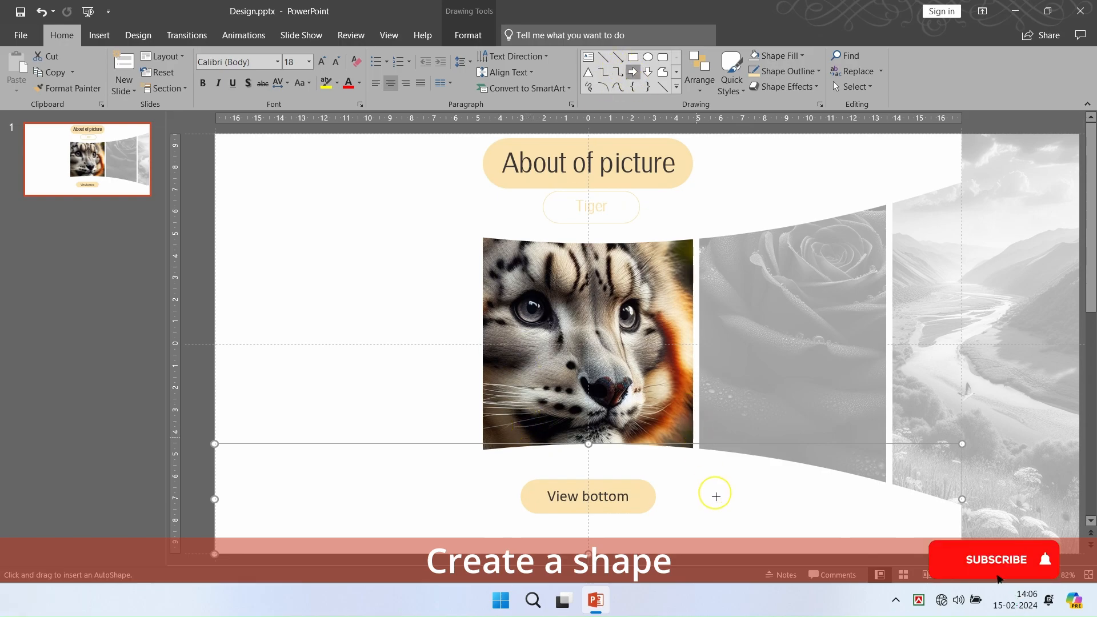
drag(675, 481, 776, 512)
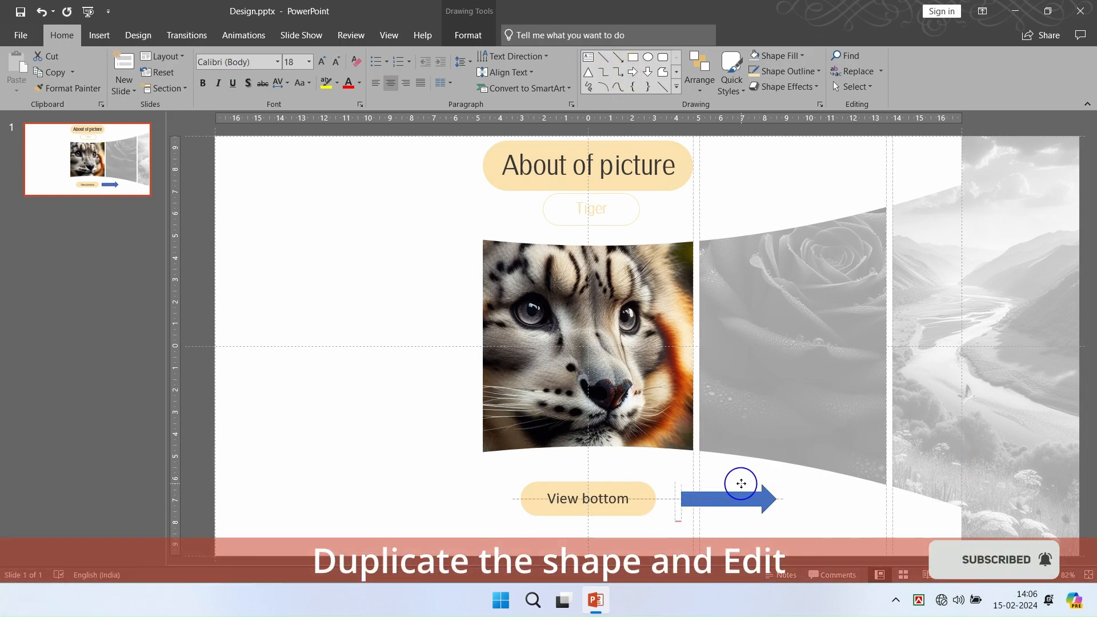
click(734, 500)
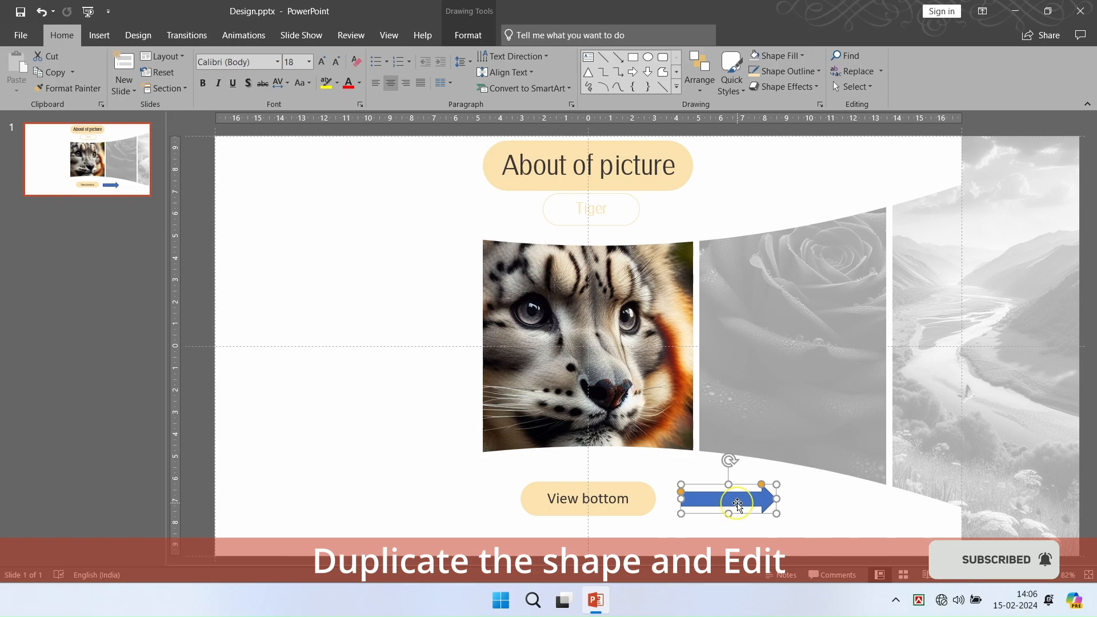
Copy the arrow, flip the copy horizontally and align it on the left side of the "View bottom" box
drag(740, 506, 510, 510)
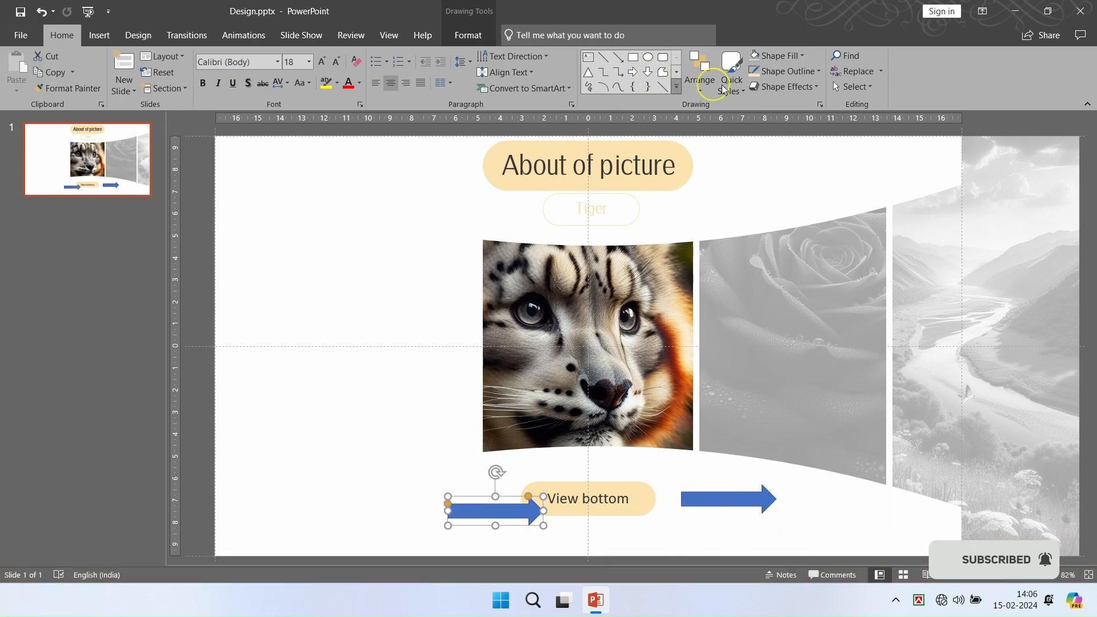
click(468, 35)
click(924, 88)
click(937, 153)
drag(527, 514, 470, 501)
Remove the fill from both arrows, leaving only their outlines
shift+click(707, 498)
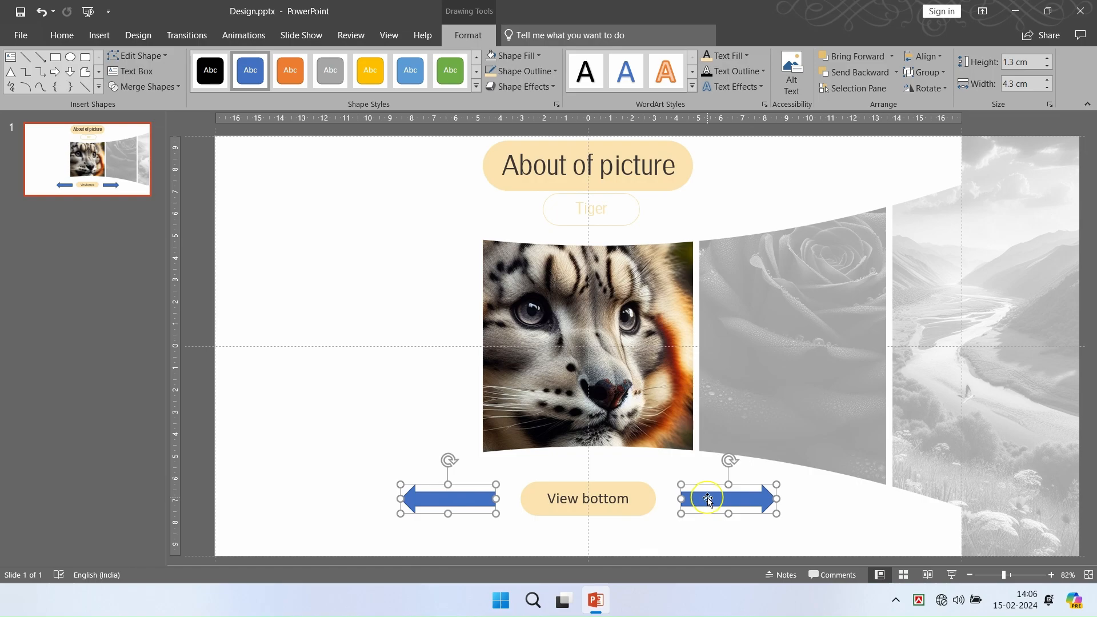
click(515, 56)
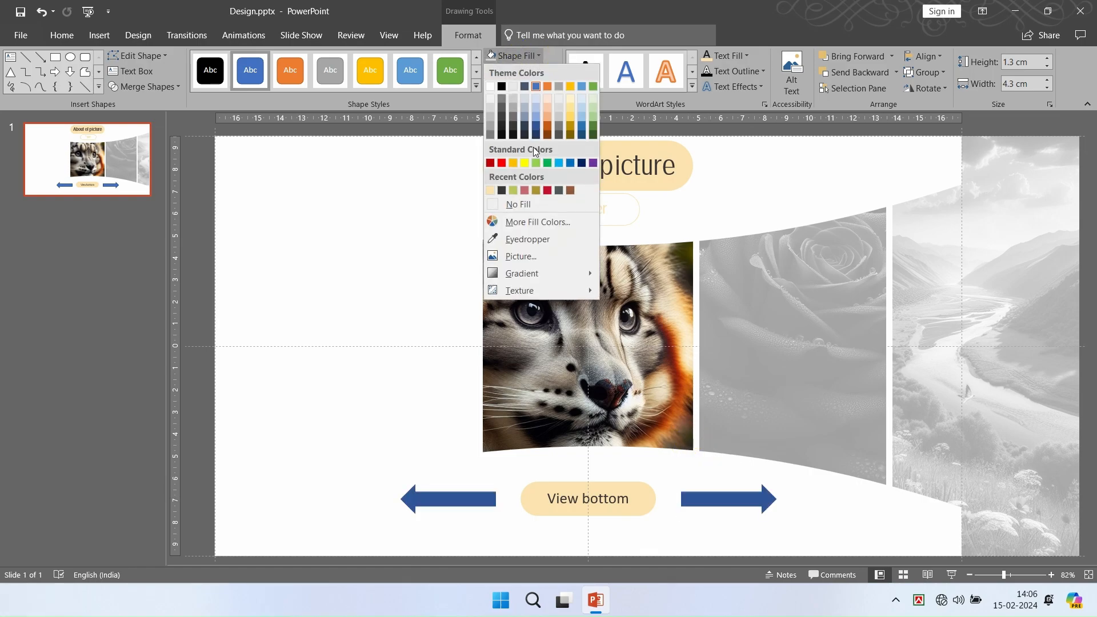
click(520, 204)
Fill the "View bottom" box with dark blue and apply a linear gradient from the dark variations
click(543, 487)
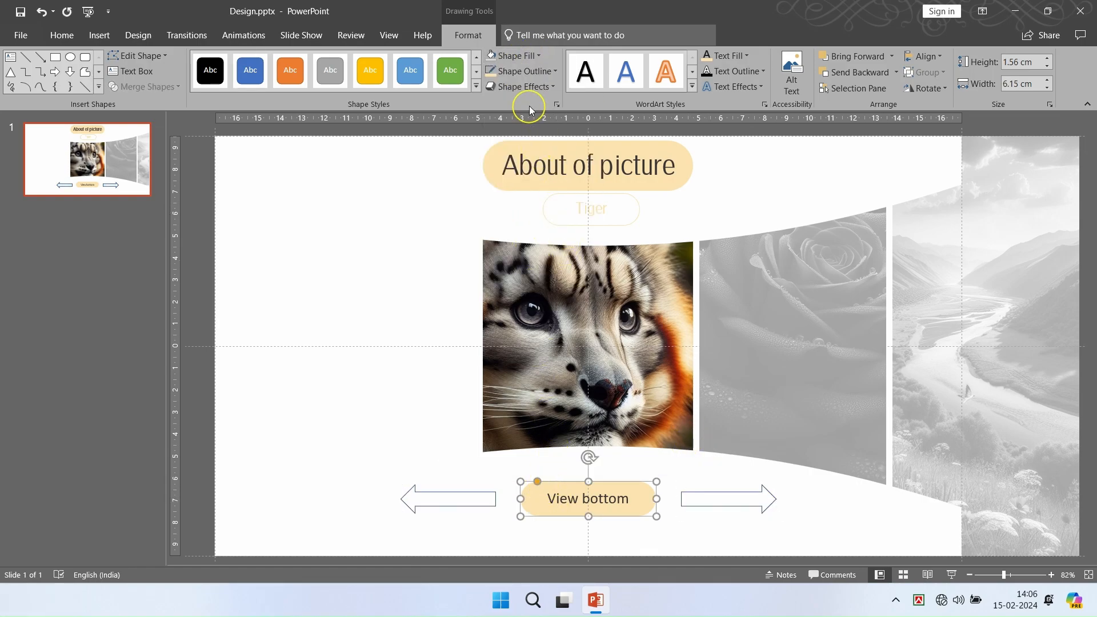
click(514, 55)
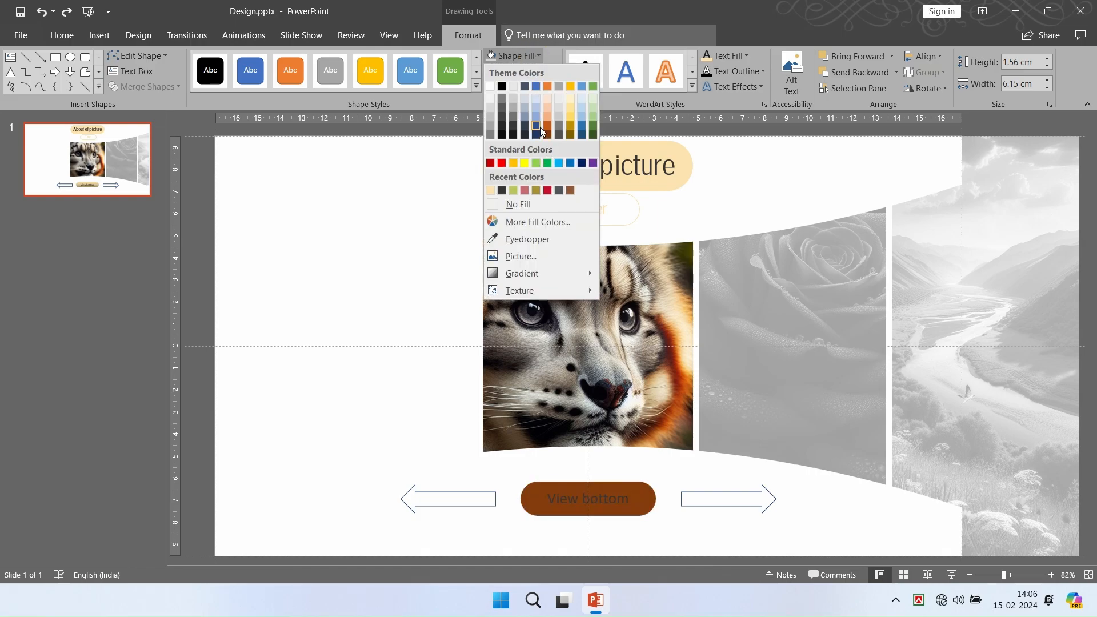
click(537, 125)
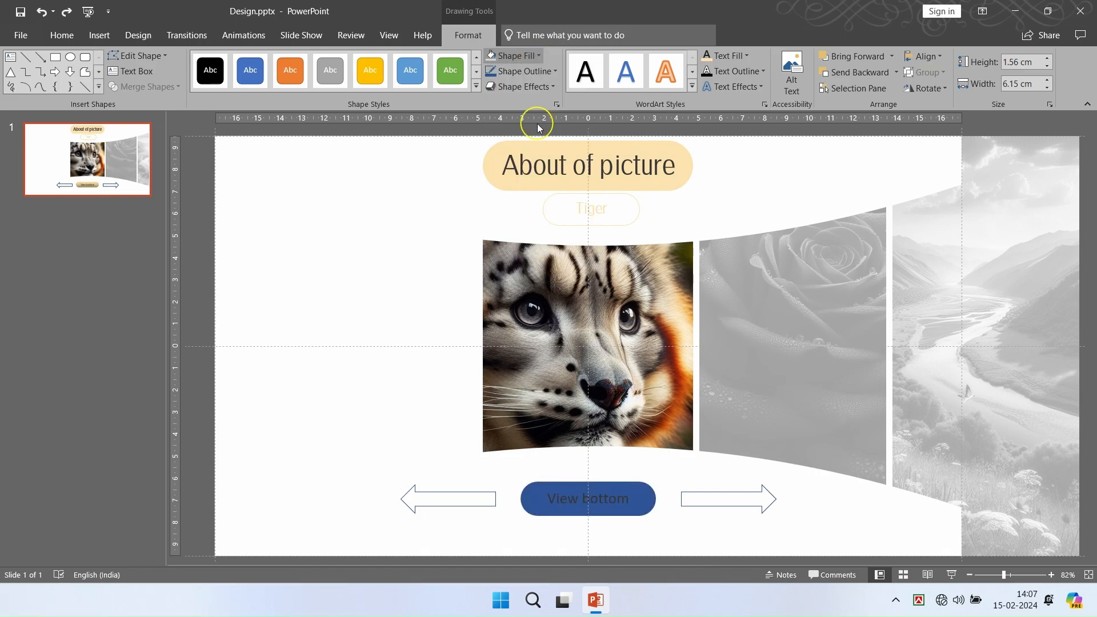
click(514, 55)
mouse_move(550, 272)
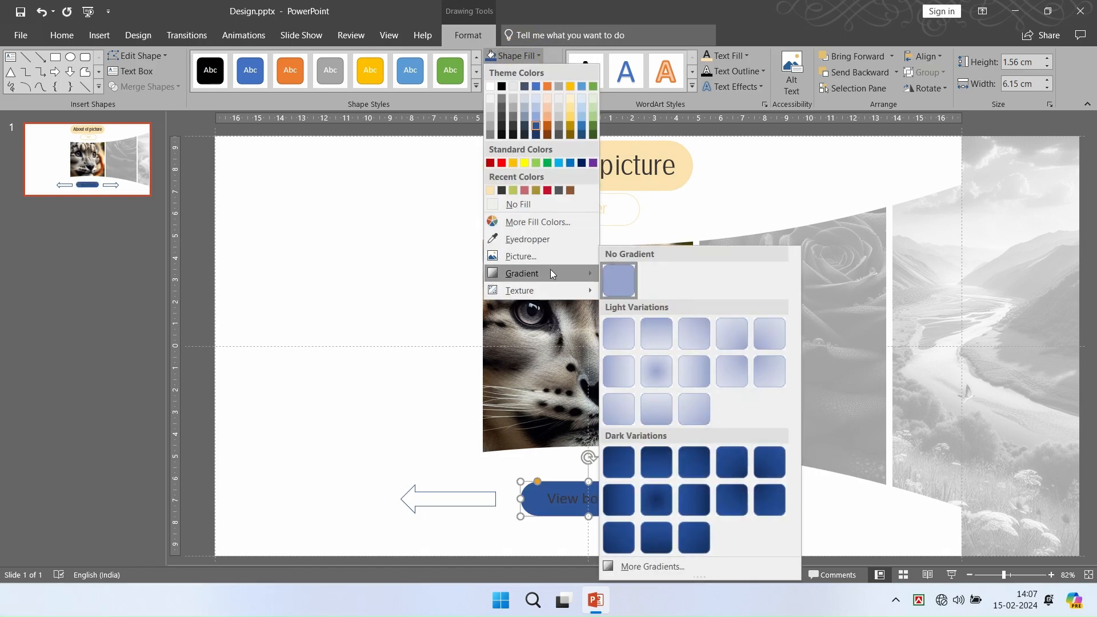
click(657, 536)
Change the "View bottom" text colour to white
click(727, 55)
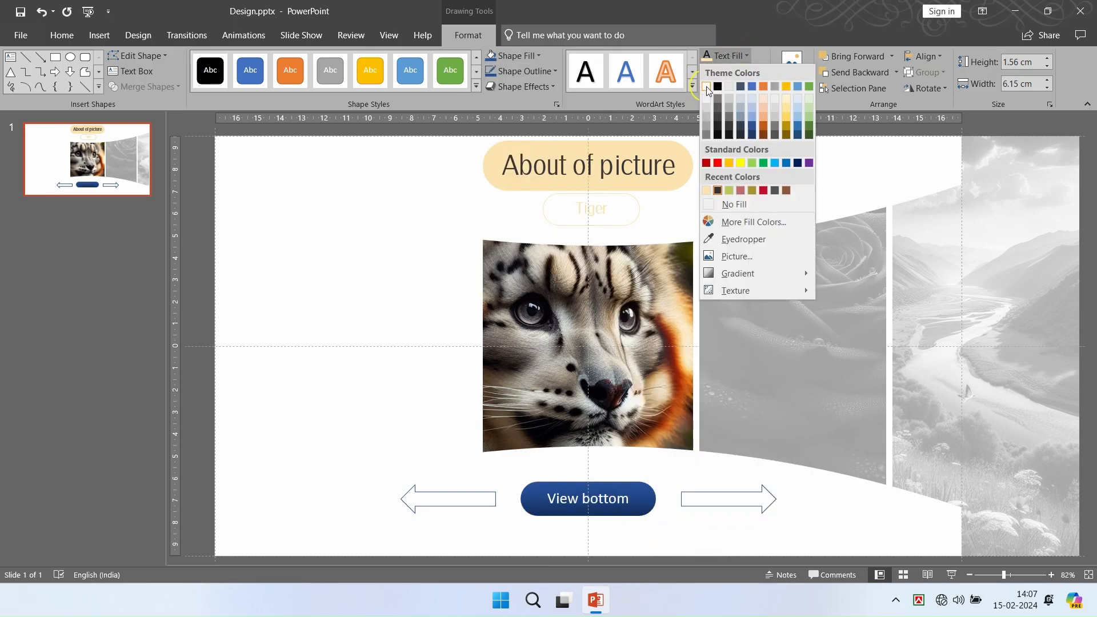
click(705, 87)
click(687, 478)
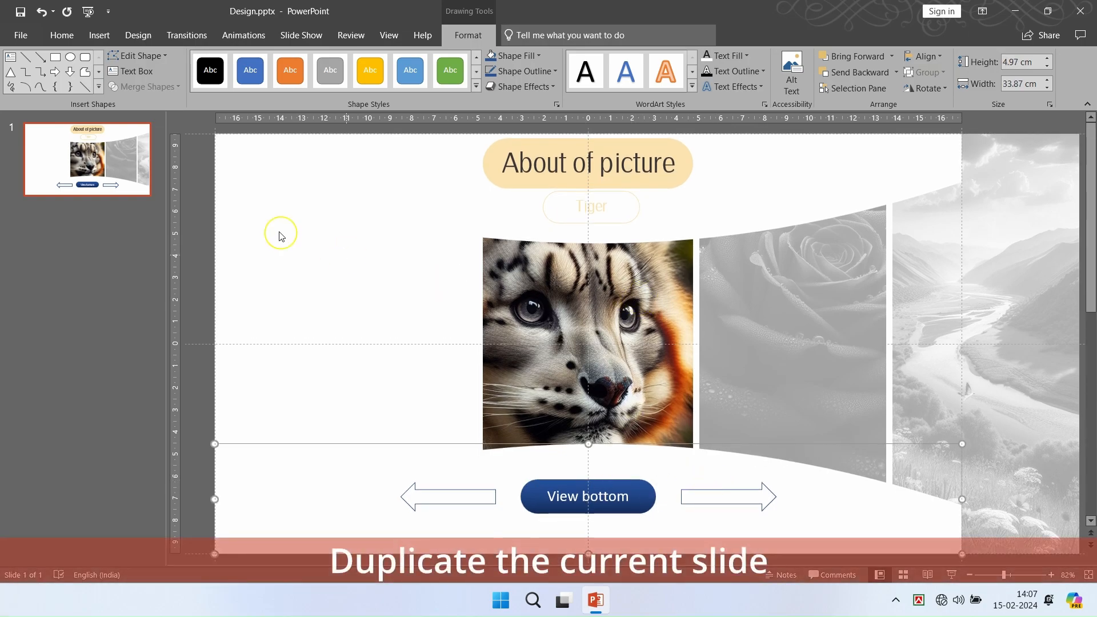
Duplicate slide 1 and, on the copy, shift the three pictures left together until the rose picture is centred
right_click(104, 163)
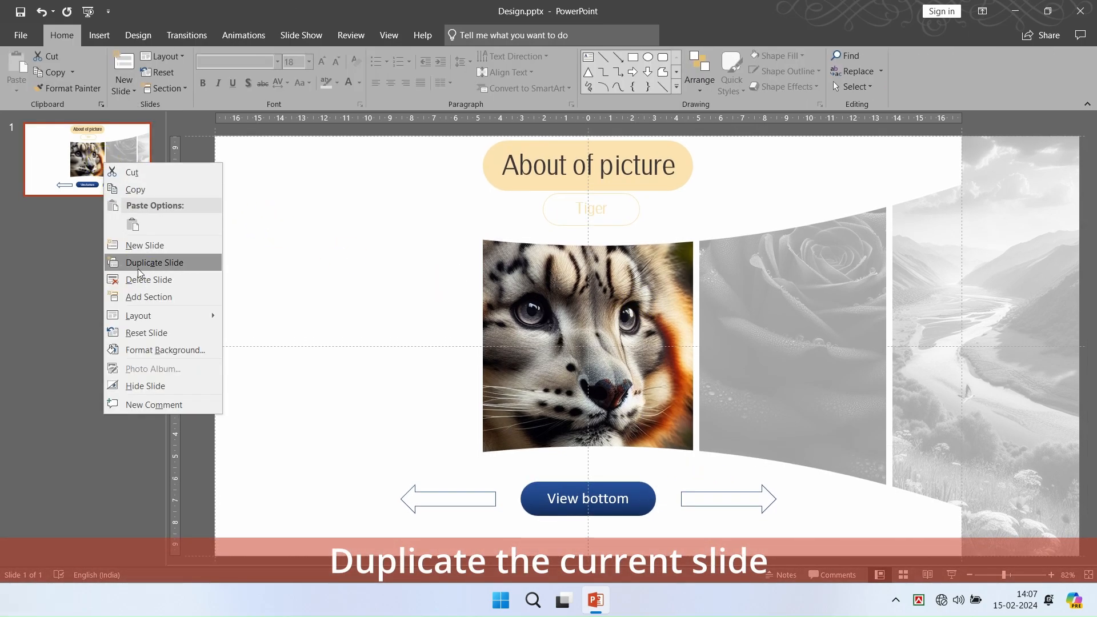
click(139, 268)
click(608, 364)
shift+click(812, 346)
shift+click(969, 345)
drag(817, 362, 617, 382)
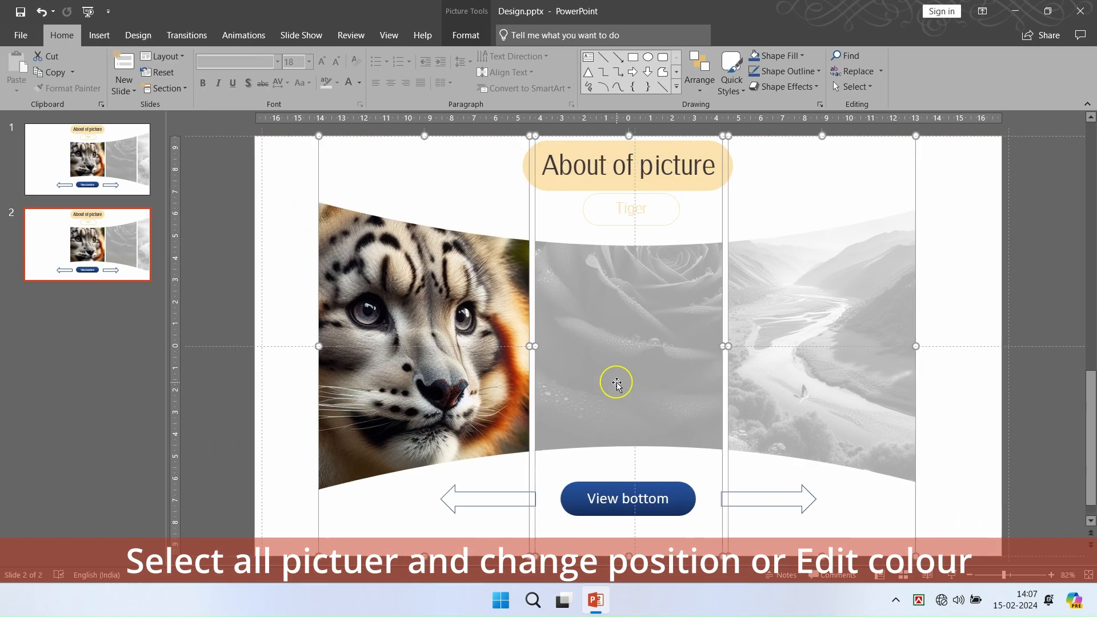
On slide 2, recolour the leopard picture in washed-out light grey and reset the rose picture to its original colours
click(281, 313)
click(349, 197)
click(485, 36)
click(115, 80)
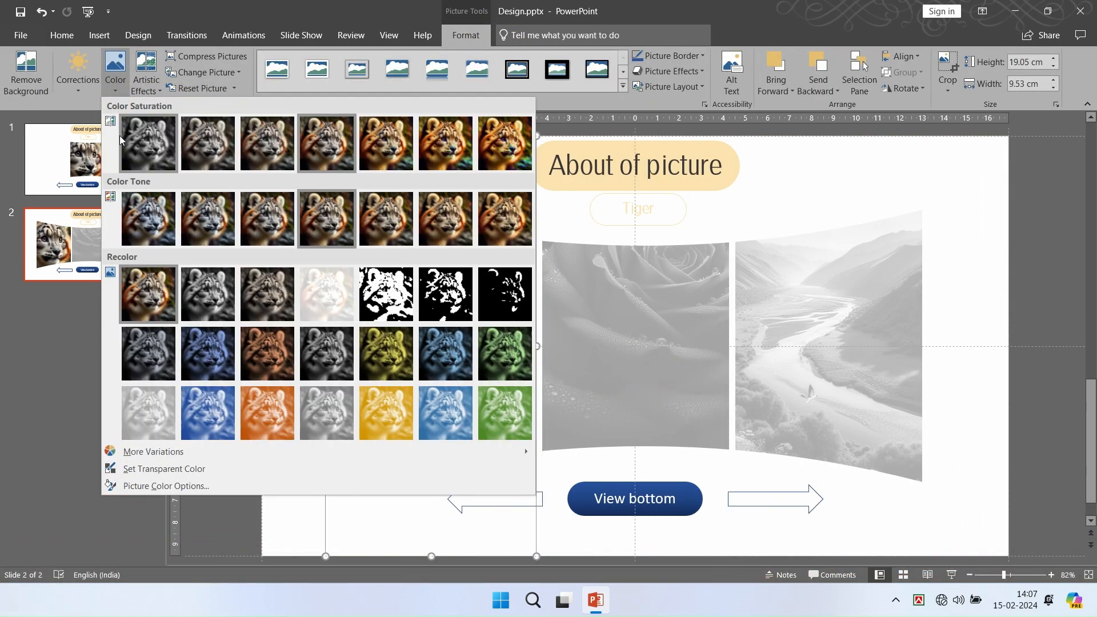
click(139, 403)
click(661, 354)
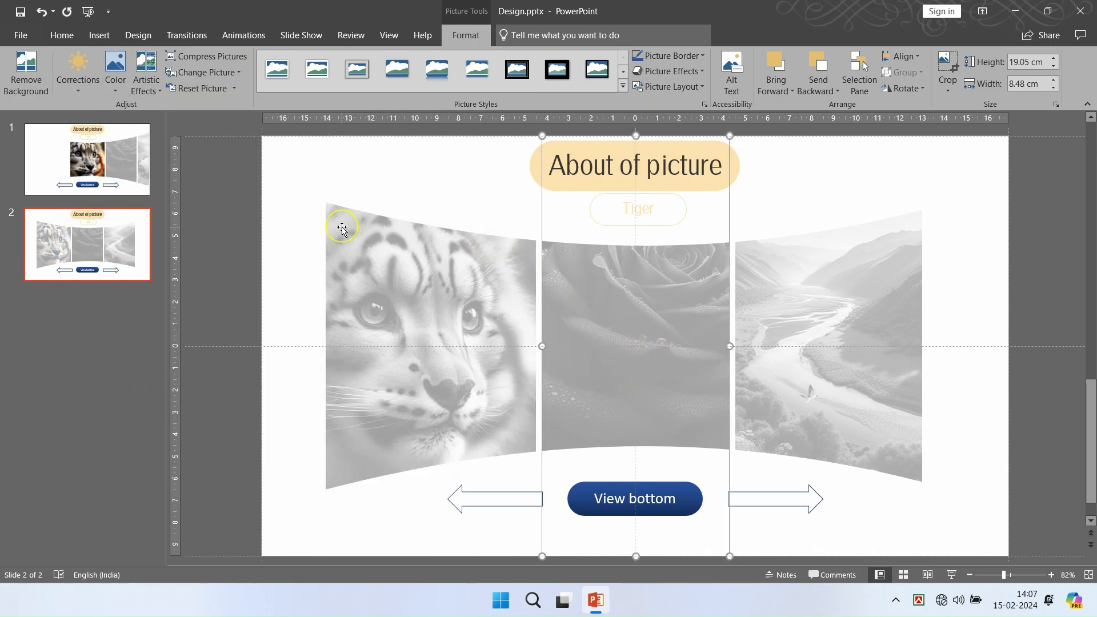
click(200, 88)
Duplicate slide 2 and, on the copy, shift the three pictures left together until the river valley picture is centred
right_click(112, 261)
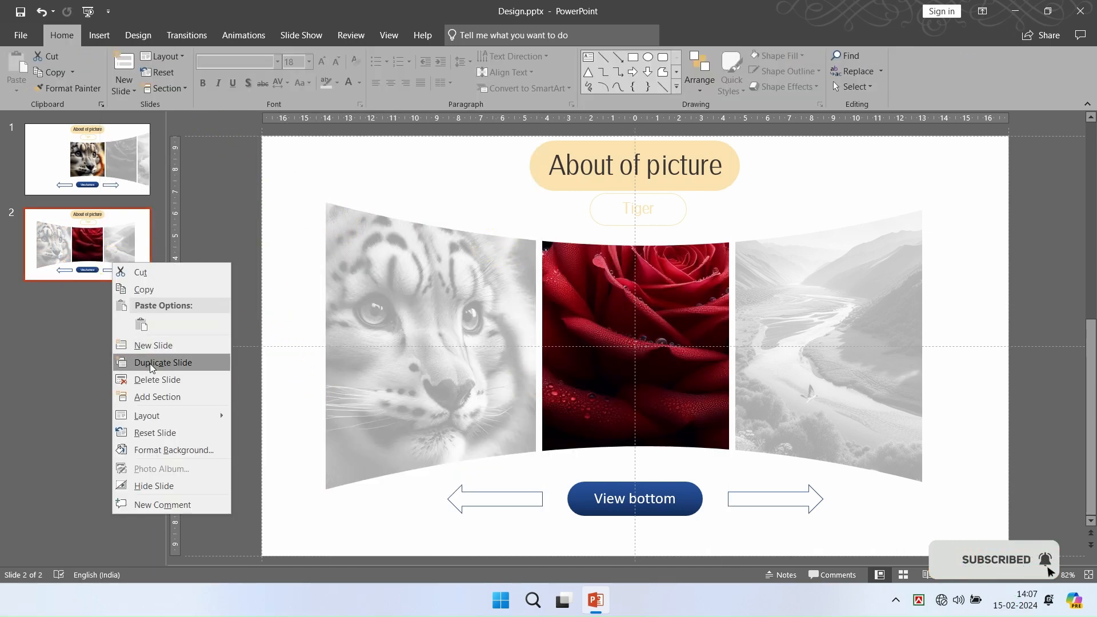
click(143, 363)
click(475, 353)
shift+click(633, 347)
shift+click(788, 345)
drag(848, 385, 662, 391)
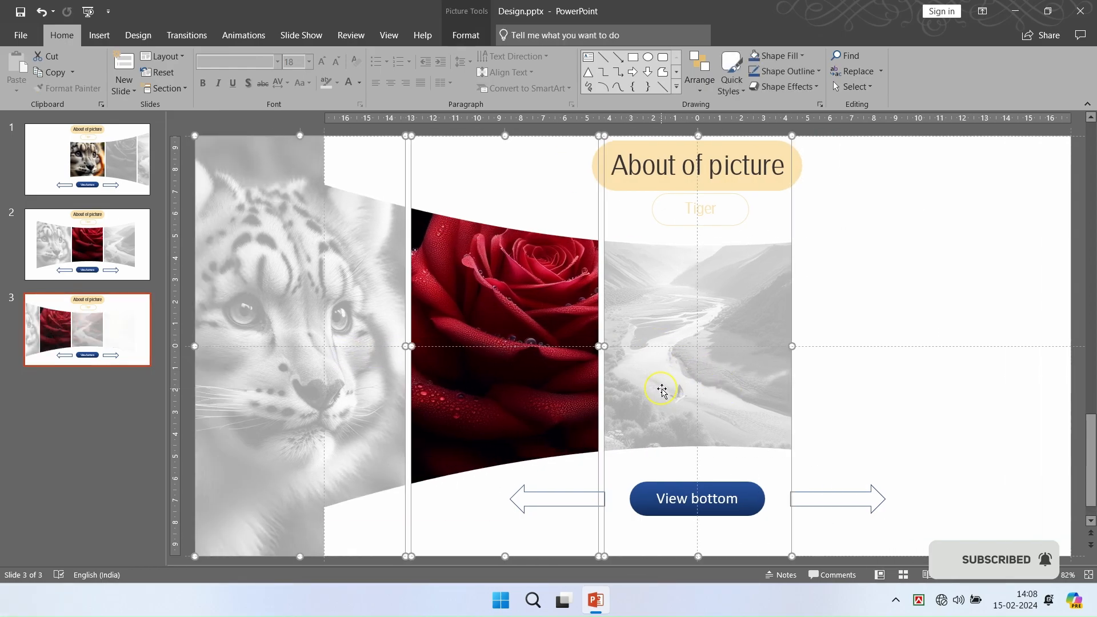